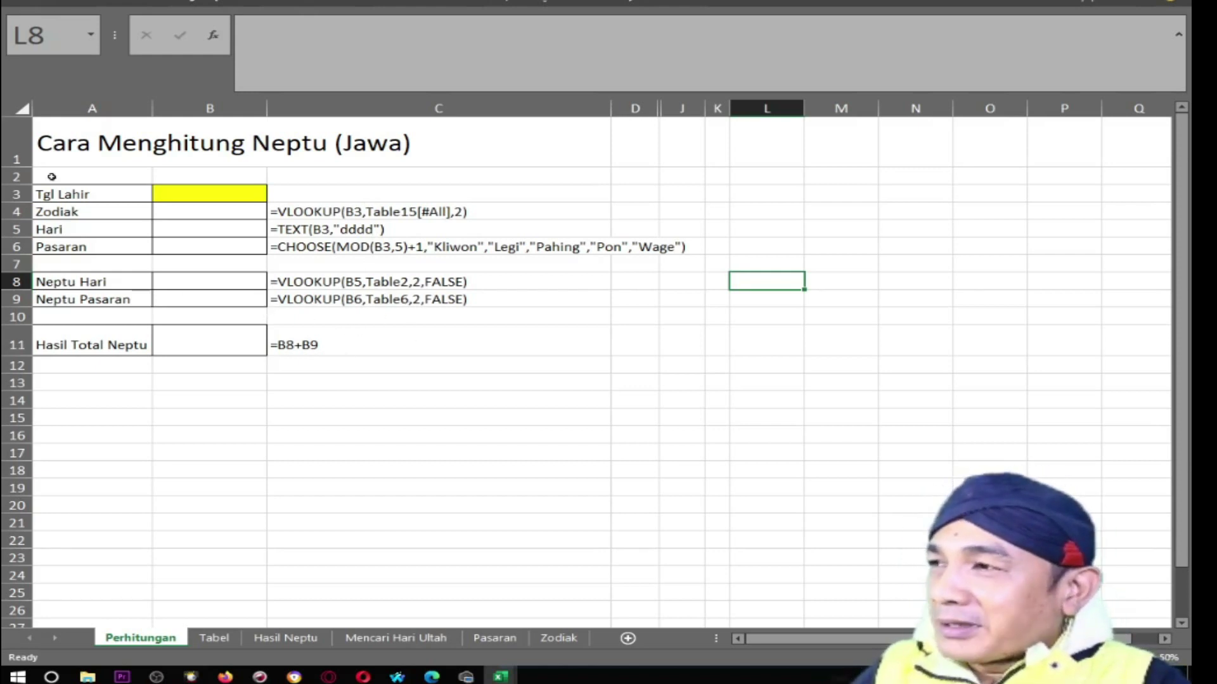
# - Review the empty result cells B3–B9 and the reference formulas in C4:C11
pyautogui.click(211, 193)
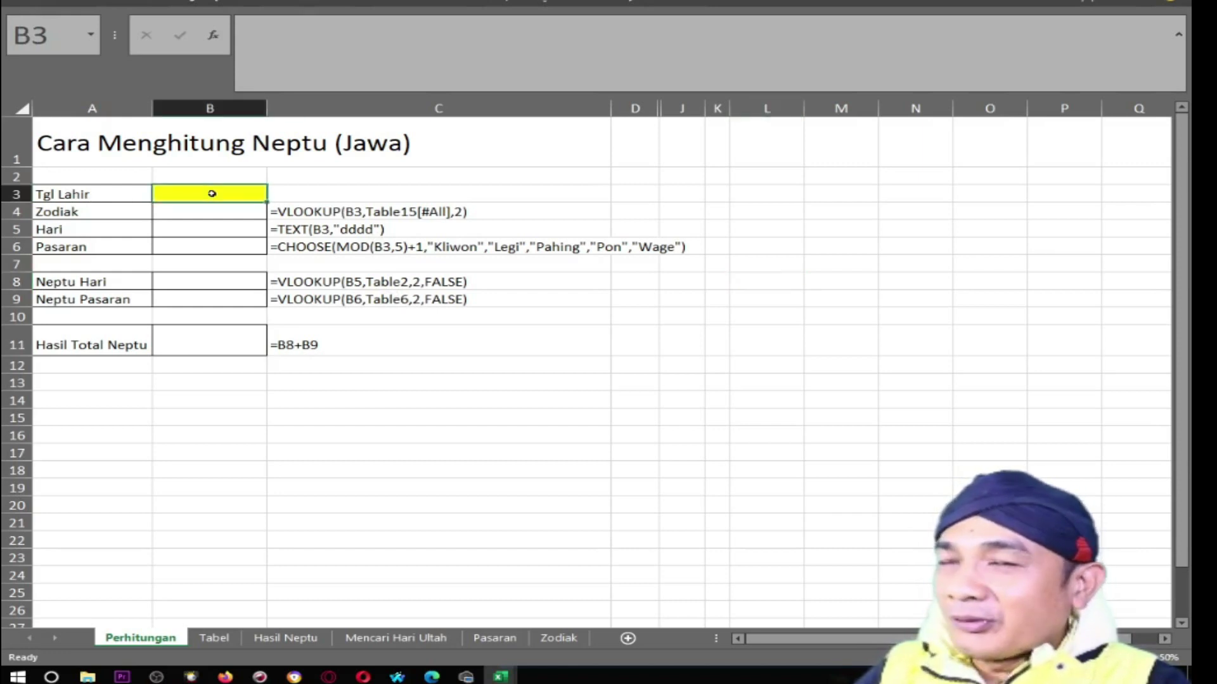
pyautogui.click(208, 214)
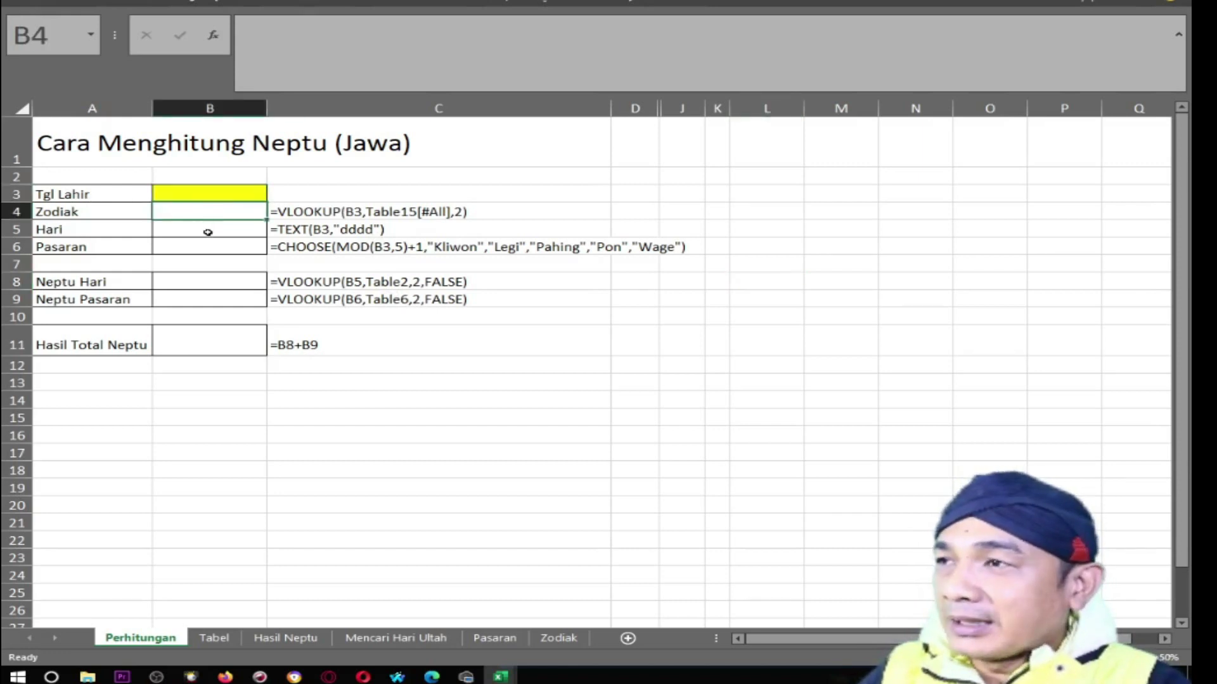
pyautogui.click(205, 233)
pyautogui.click(205, 247)
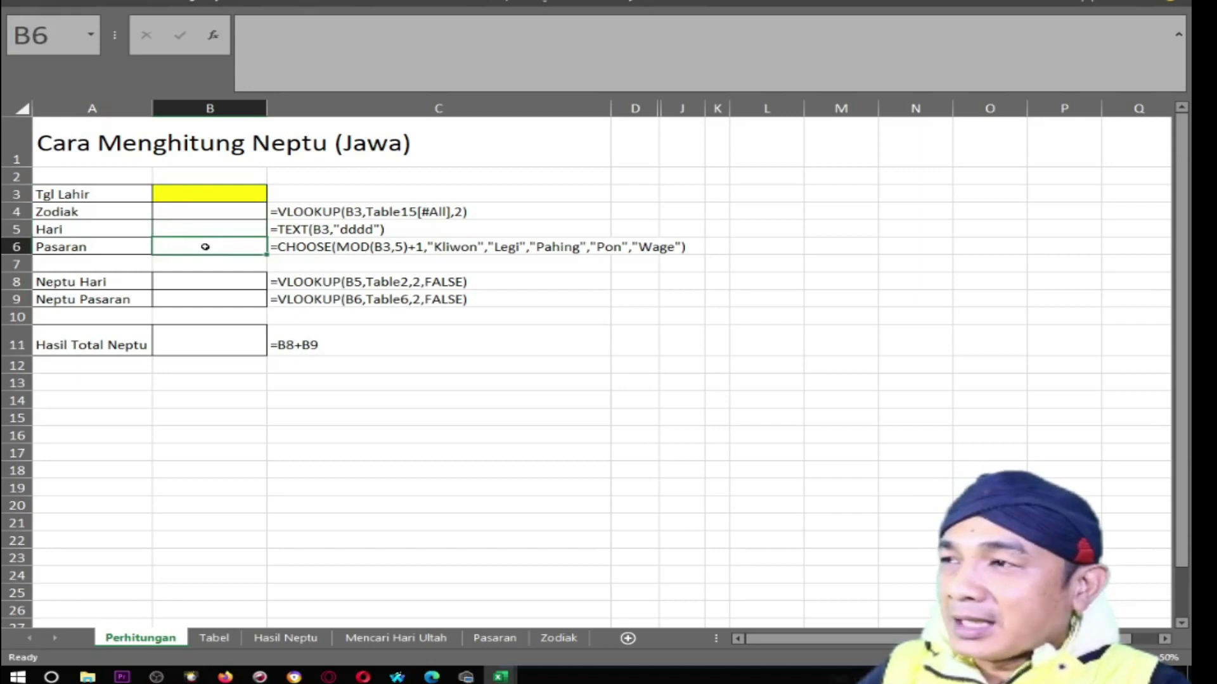
pyautogui.click(209, 283)
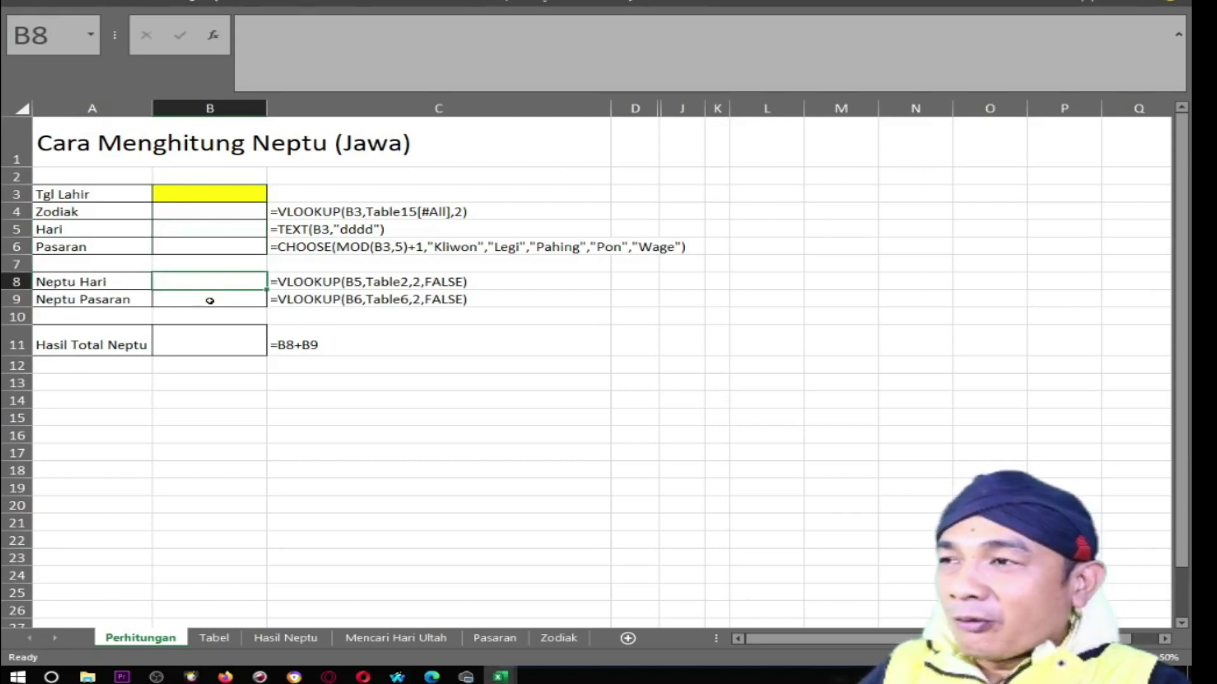
pyautogui.click(209, 301)
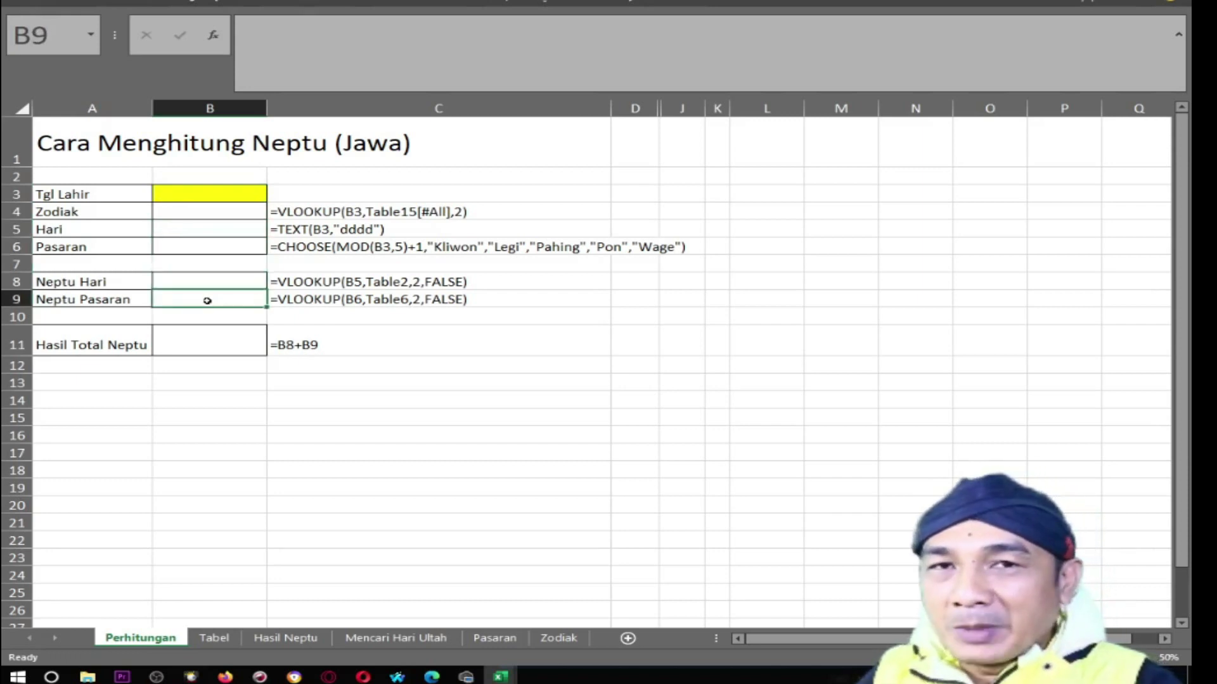
pyautogui.moveTo(307, 212); pyautogui.dragTo(333, 344)
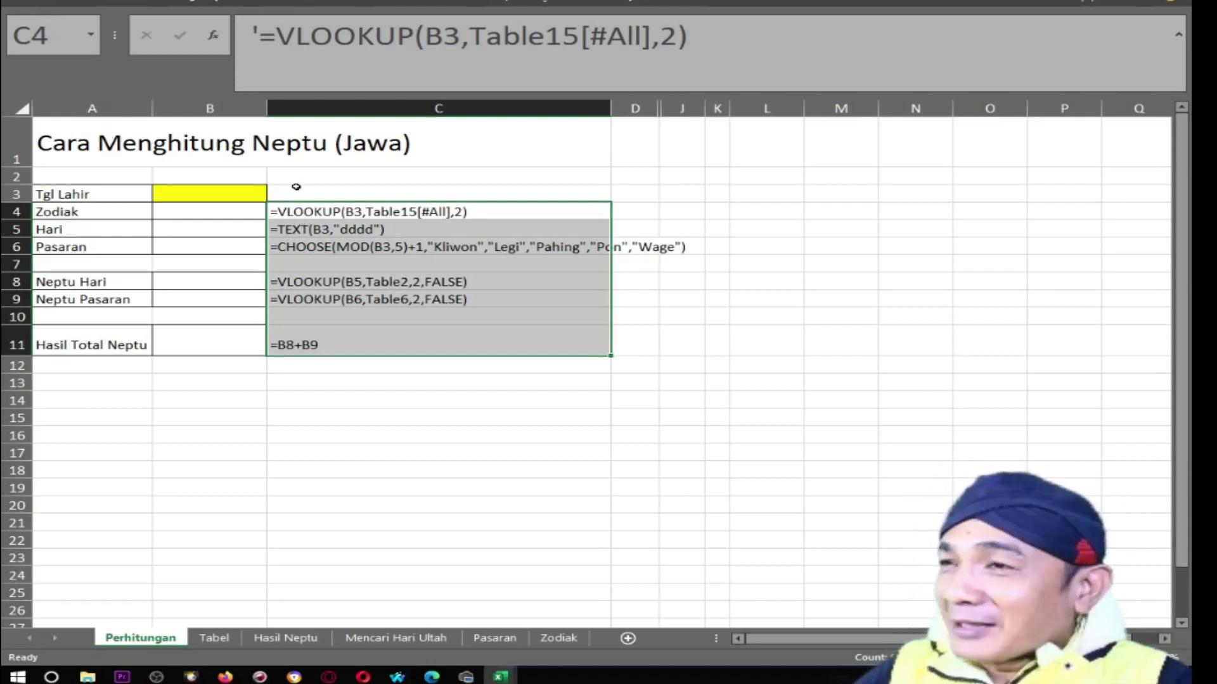
# - Enter 11/11/1995 as the birth date in B3, shown as 11-Nov-1995
pyautogui.click(218, 195)
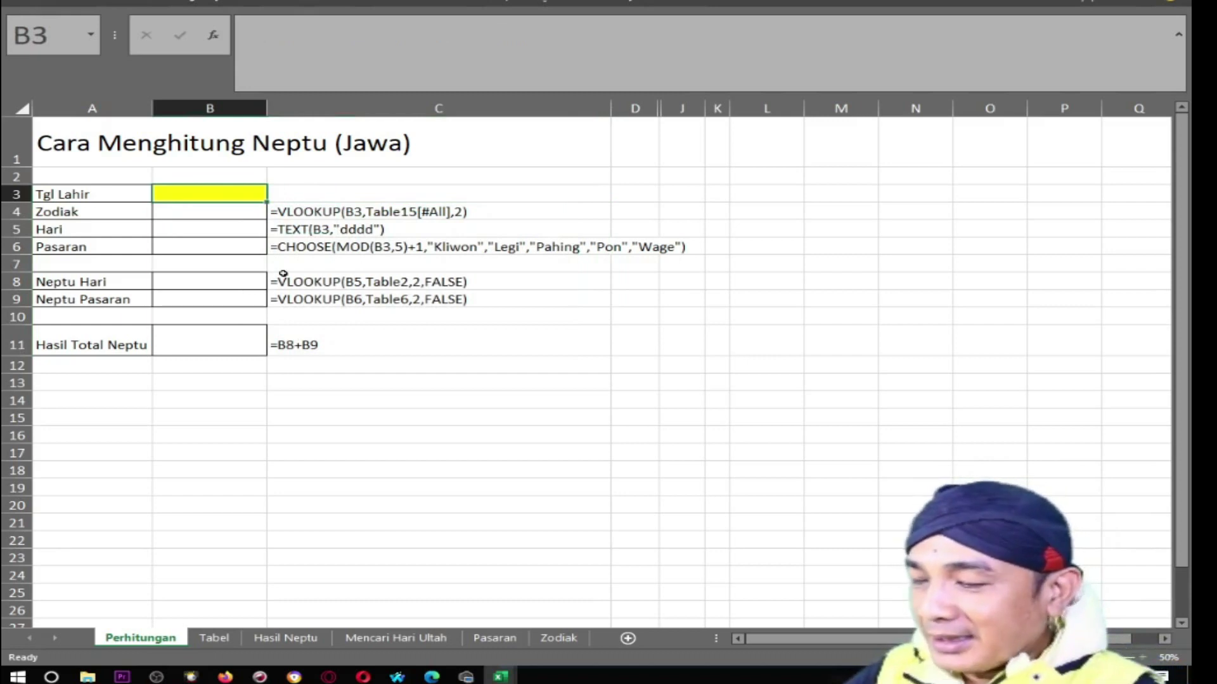
pyautogui.write('11/11/')
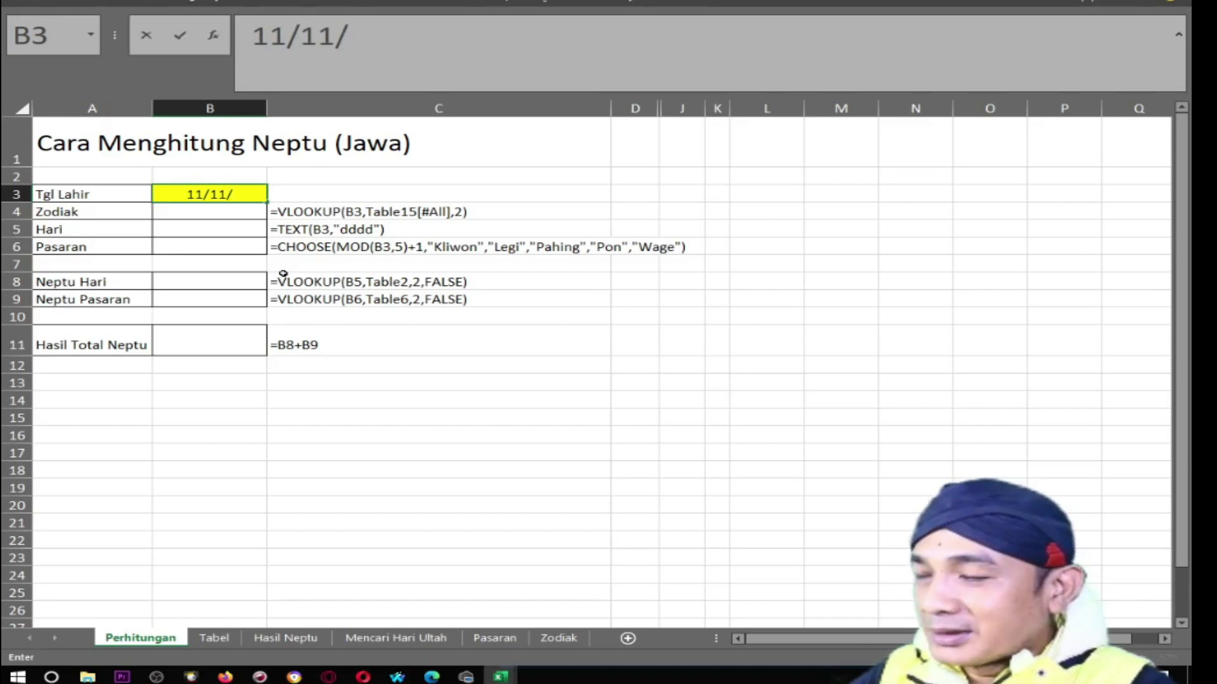
pyautogui.write('1995')
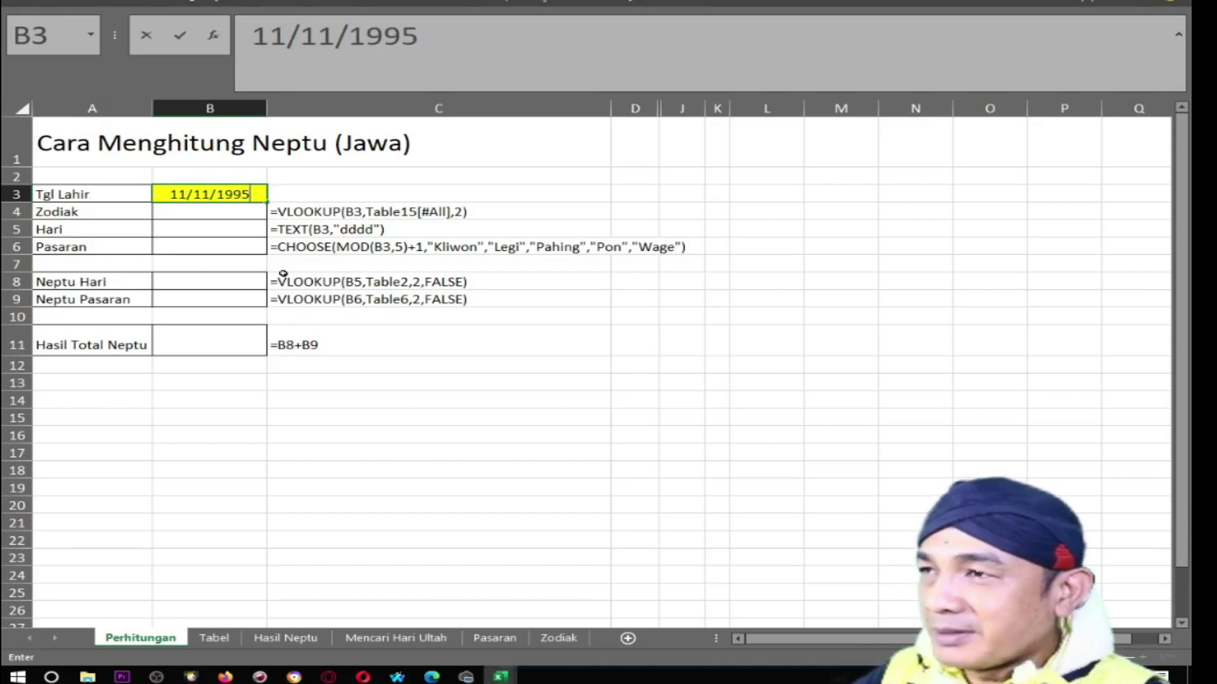
pyautogui.press('Return')
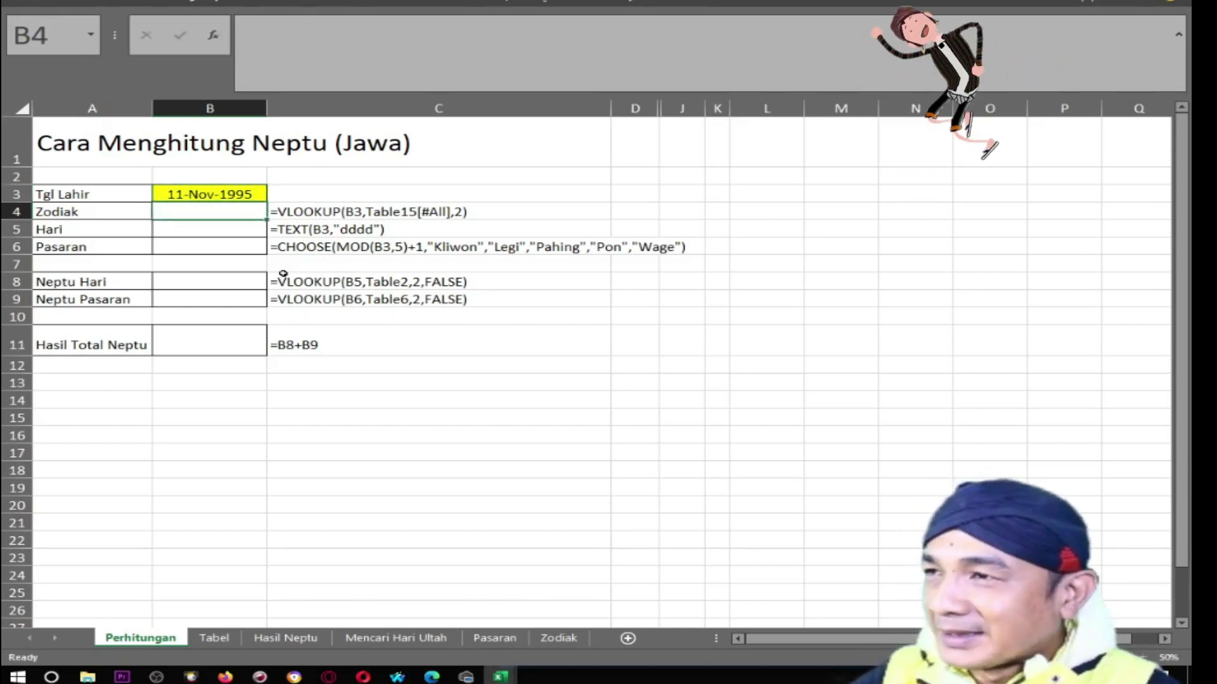
pyautogui.click(239, 194)
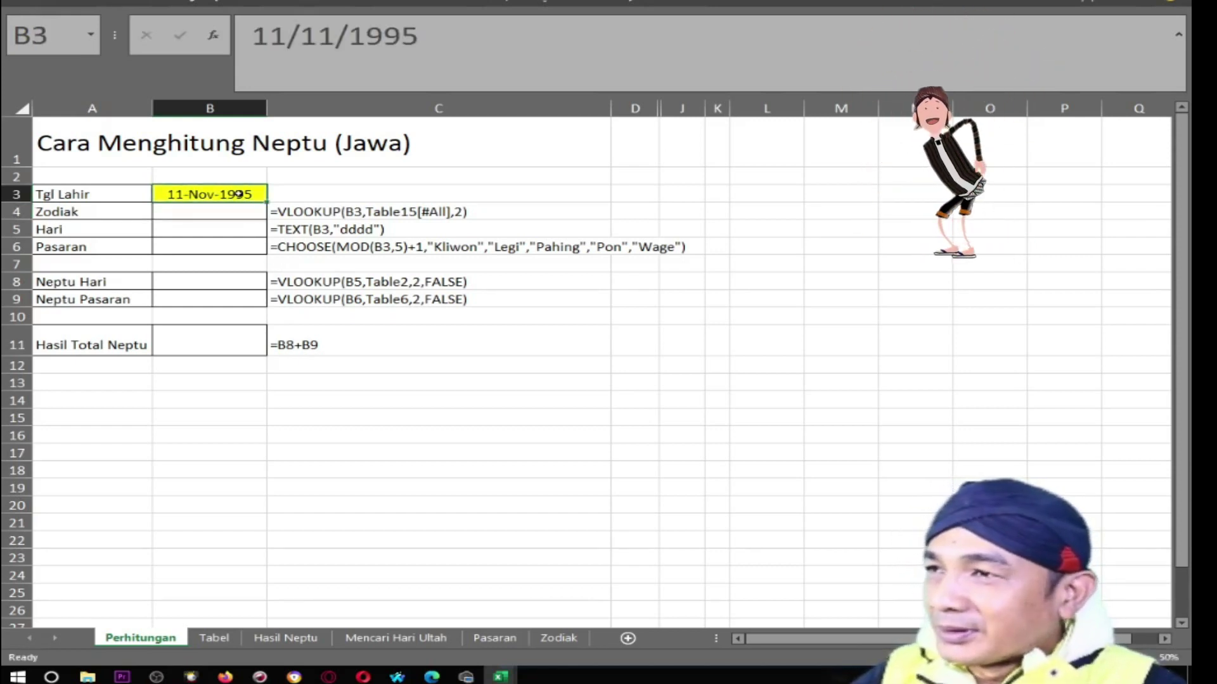
pyautogui.click(88, 212)
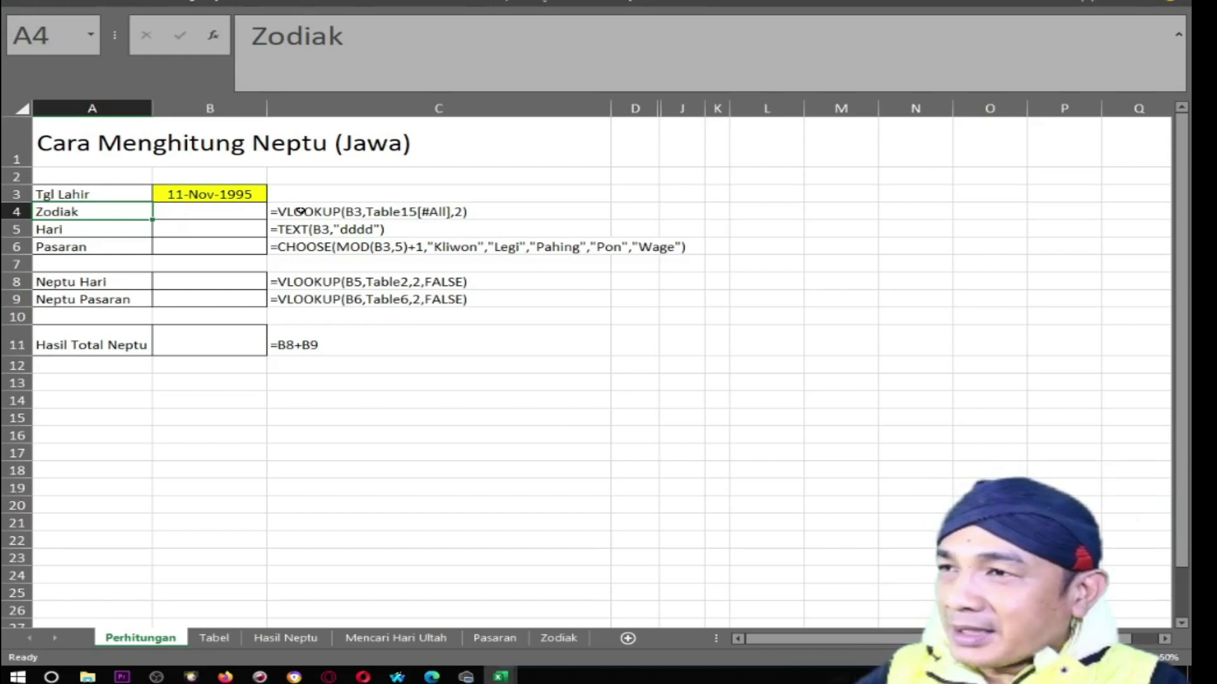
# - Unhide the hidden columns between D and J to show the Tanggal/Zodiak and Hari/Neptu tables
pyautogui.click(301, 211)
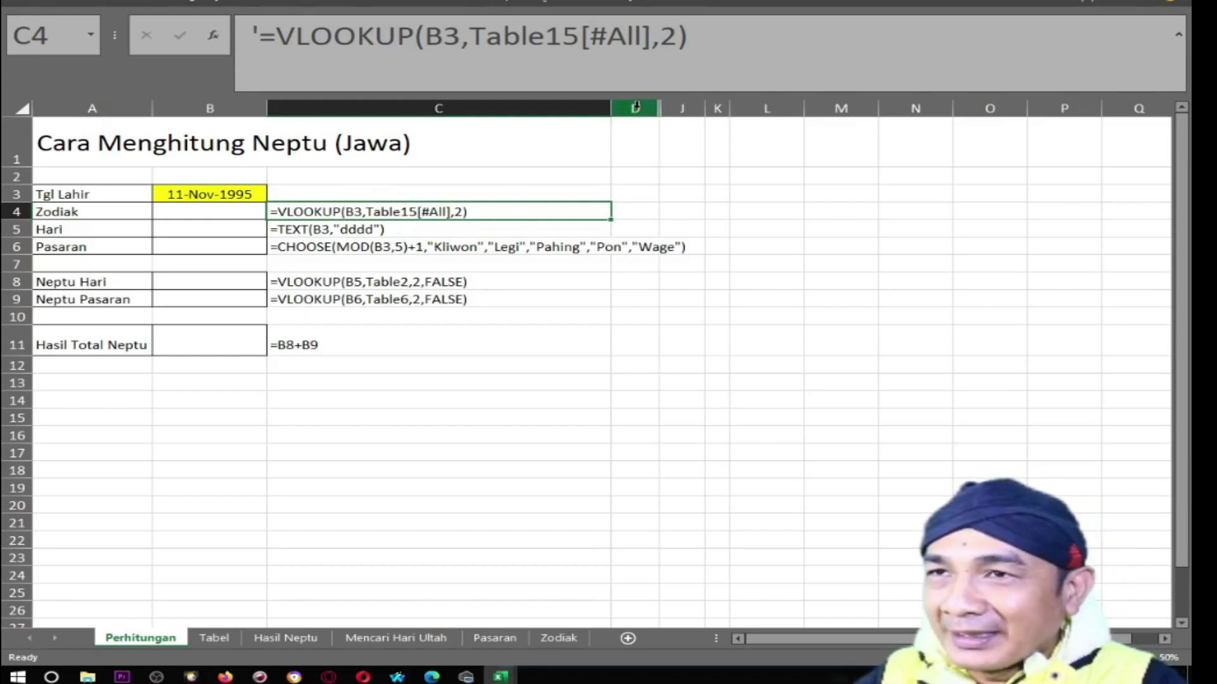
pyautogui.moveTo(636, 108); pyautogui.dragTo(676, 110)
pyautogui.rightClick(681, 114)
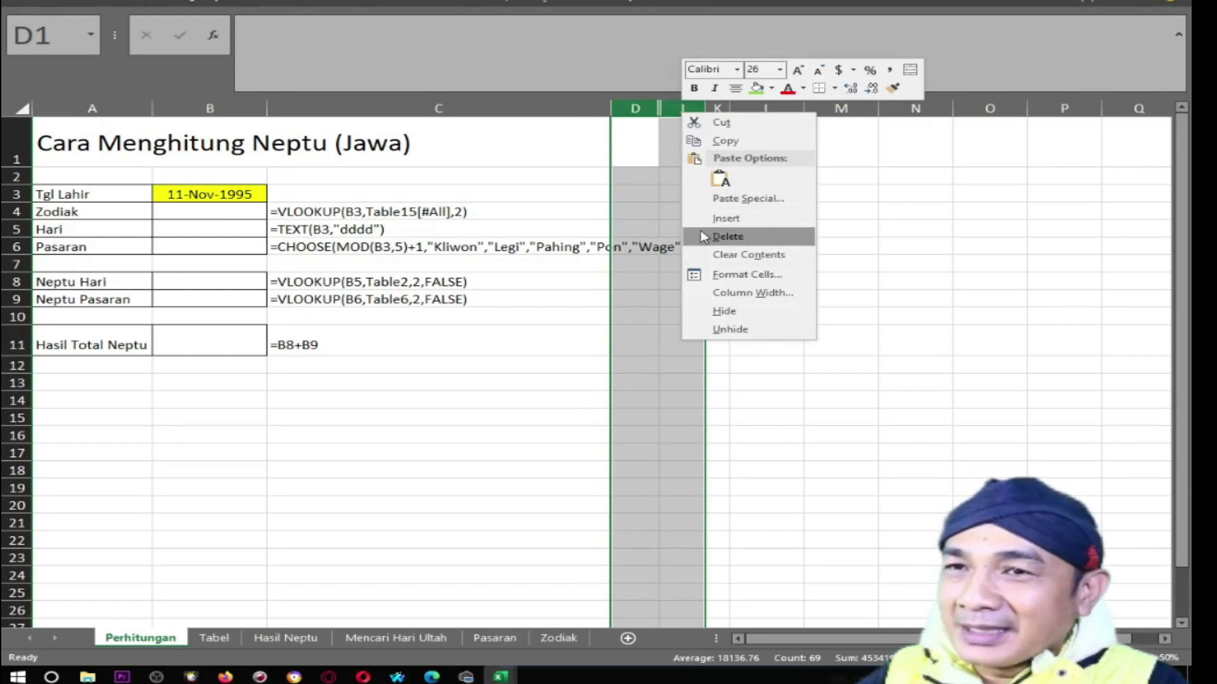
pyautogui.click(710, 329)
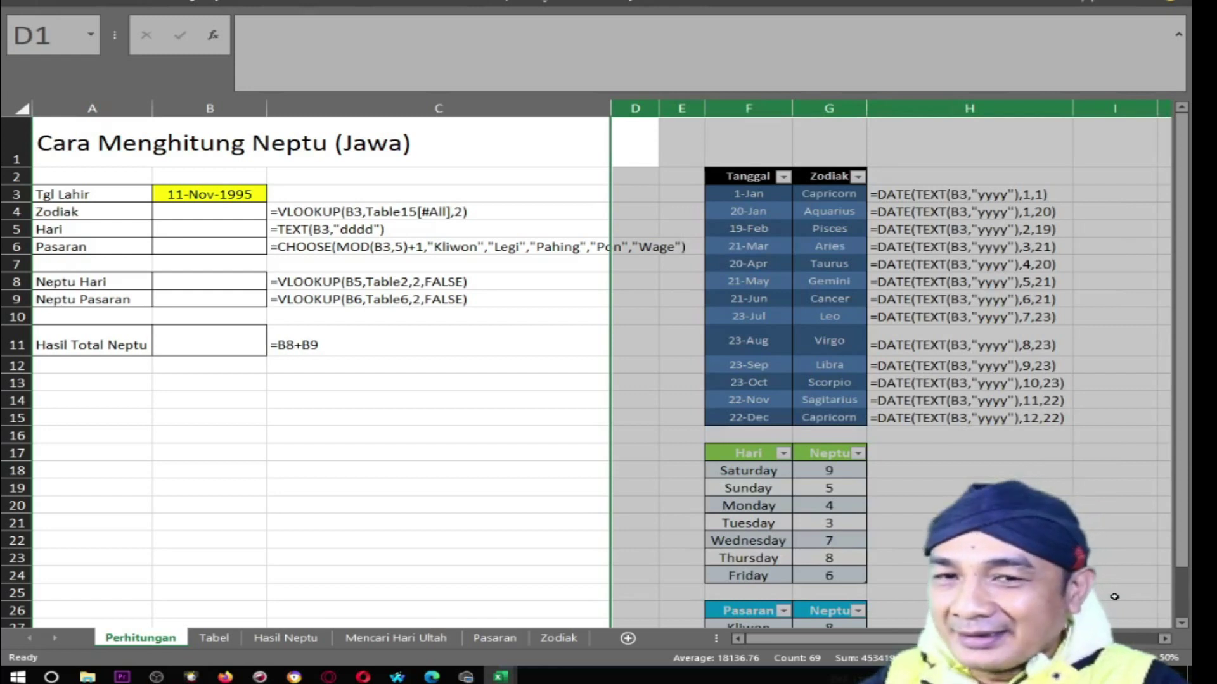
pyautogui.click(1164, 638)
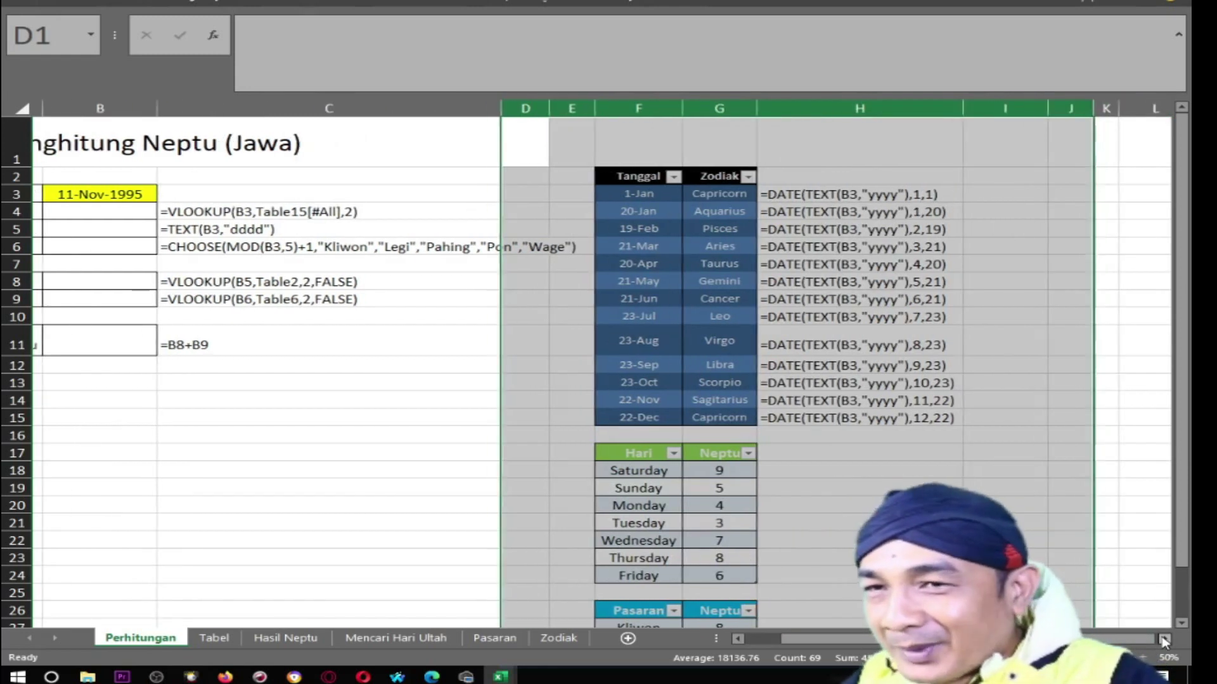
pyautogui.click(1164, 639)
pyautogui.click(698, 454)
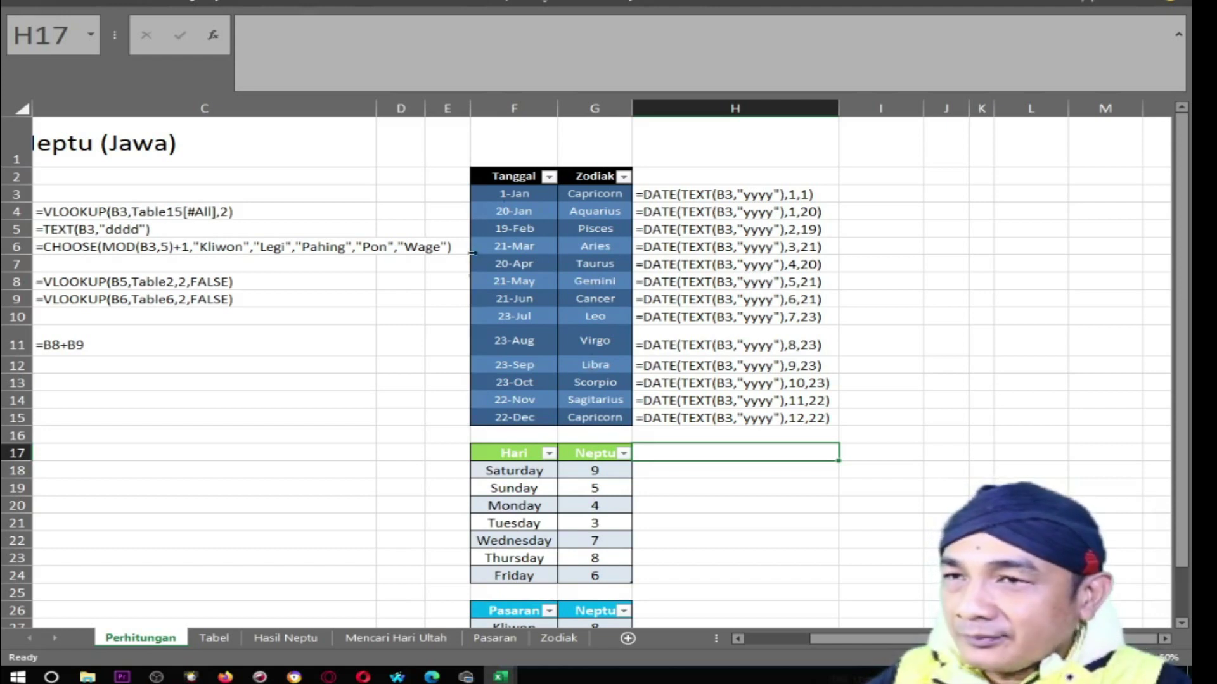
# - Enter =VLOOKUP(B3,Table15[#All],2) in B4 so the Zodiak shows Scorpio
pyautogui.click(203, 182)
pyautogui.press('Home')
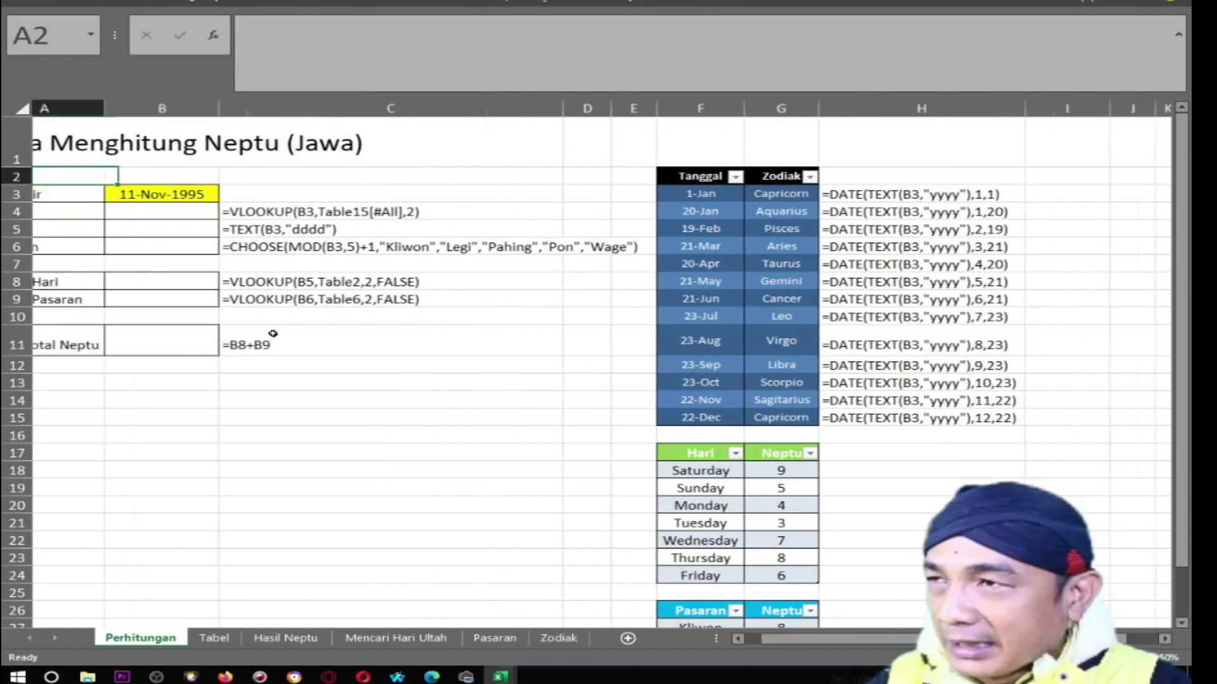
pyautogui.click(201, 210)
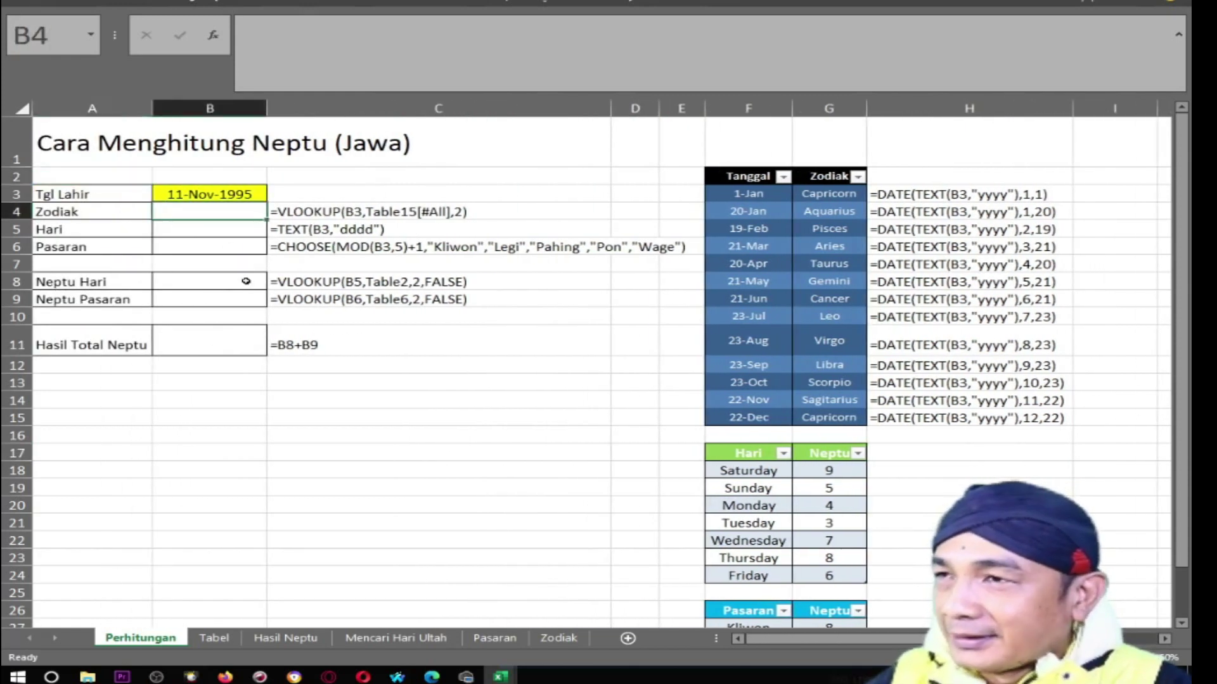
pyautogui.write('=')
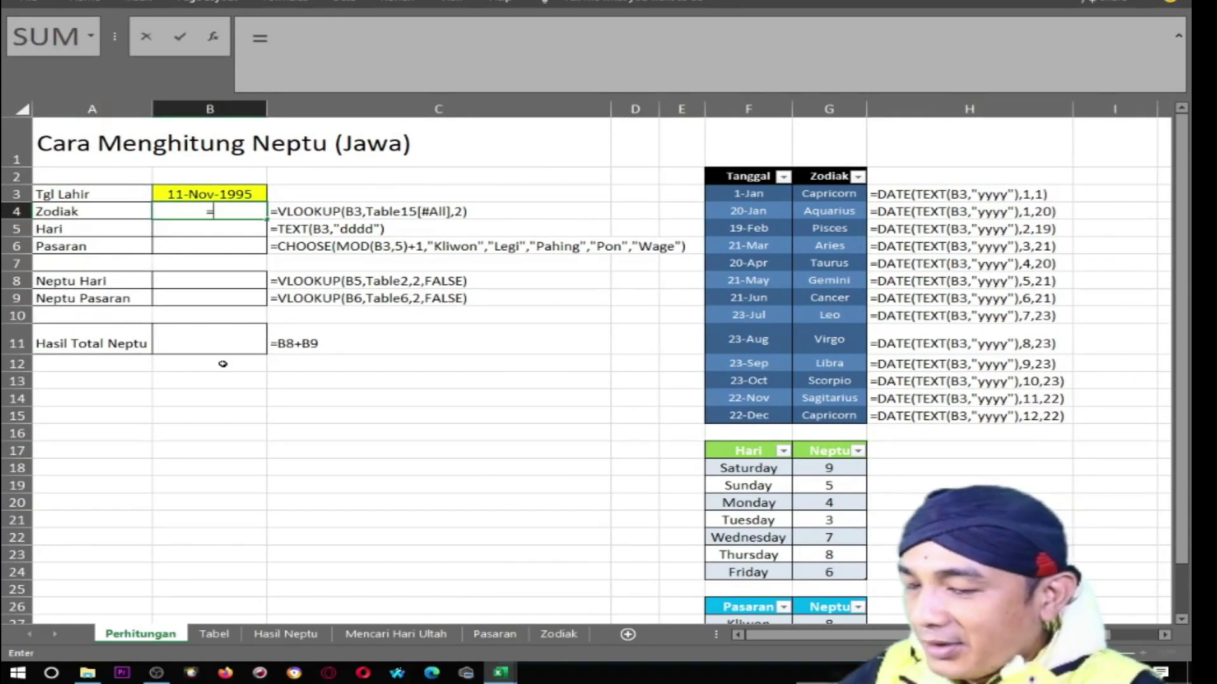
pyautogui.write('vlookup')
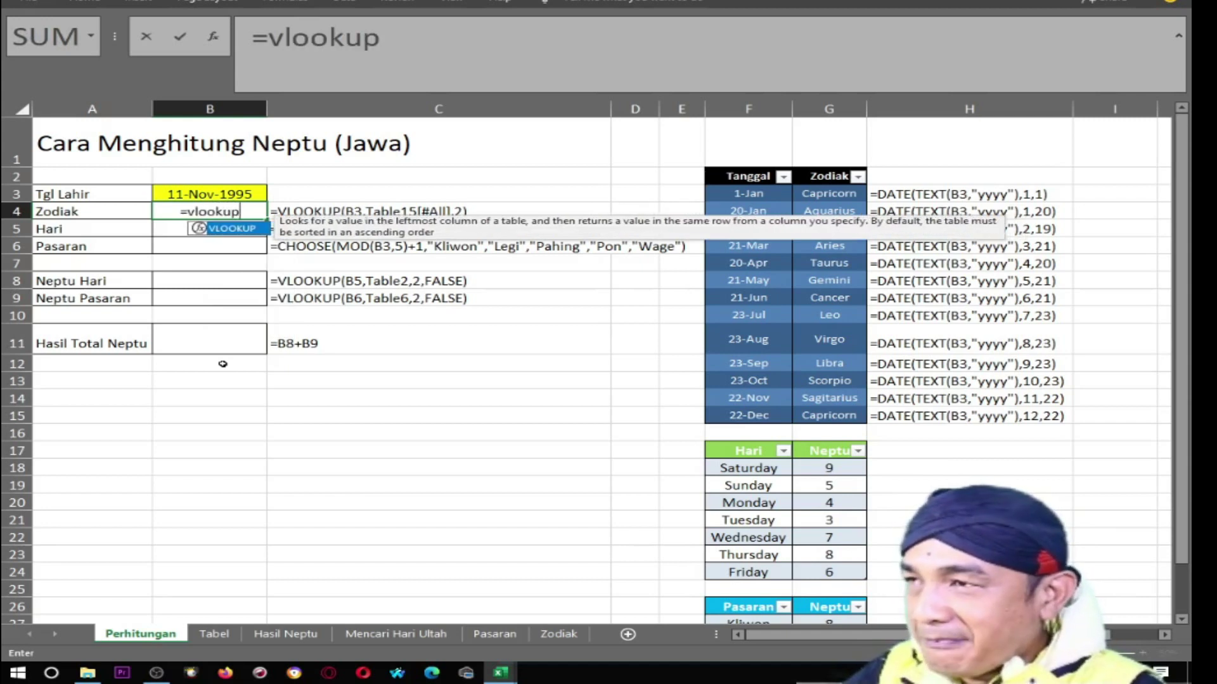
pyautogui.write('(')
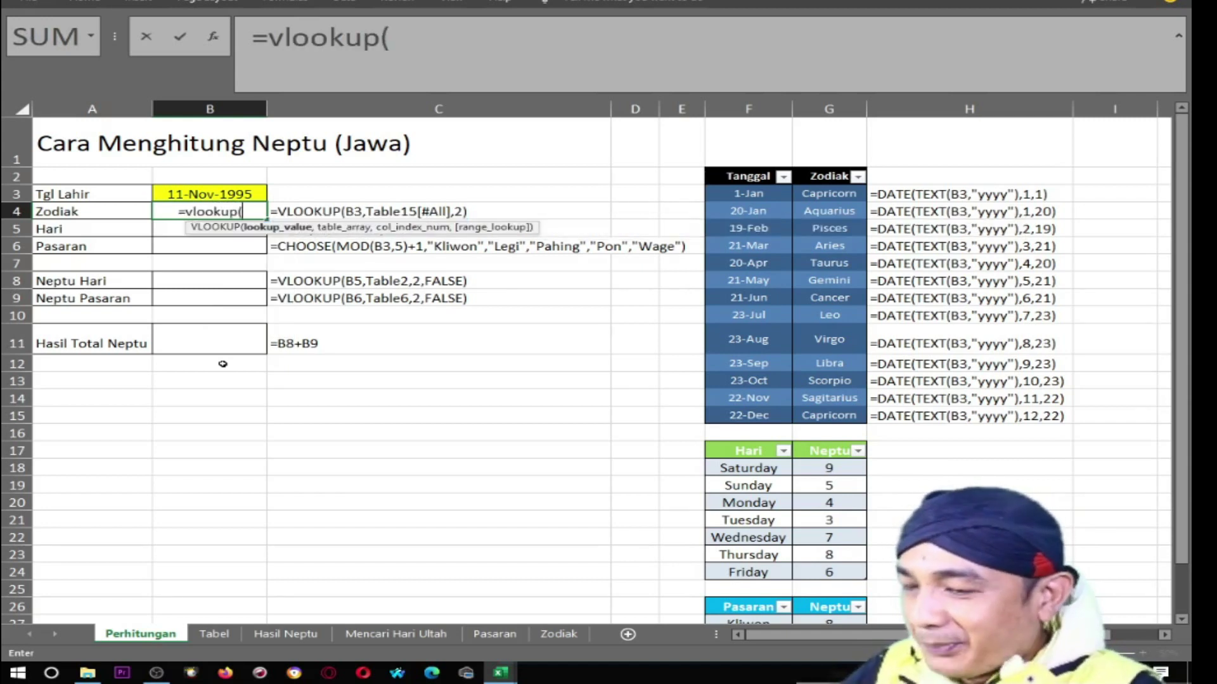
pyautogui.write('b3')
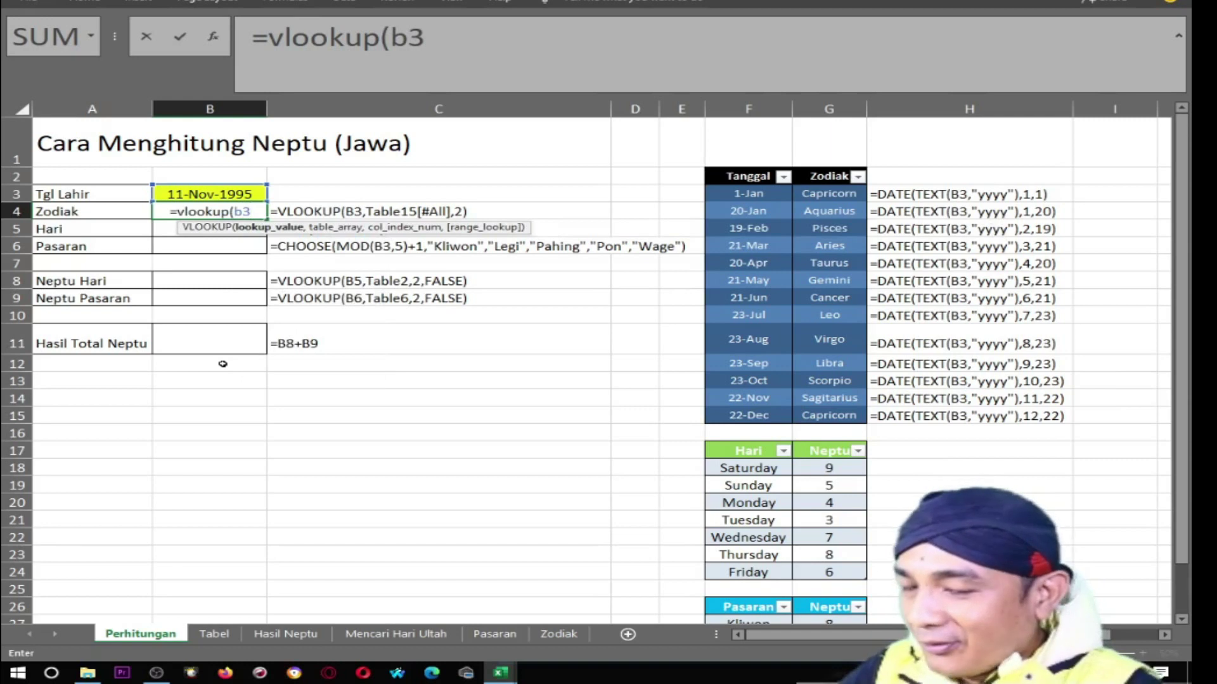
pyautogui.write(',')
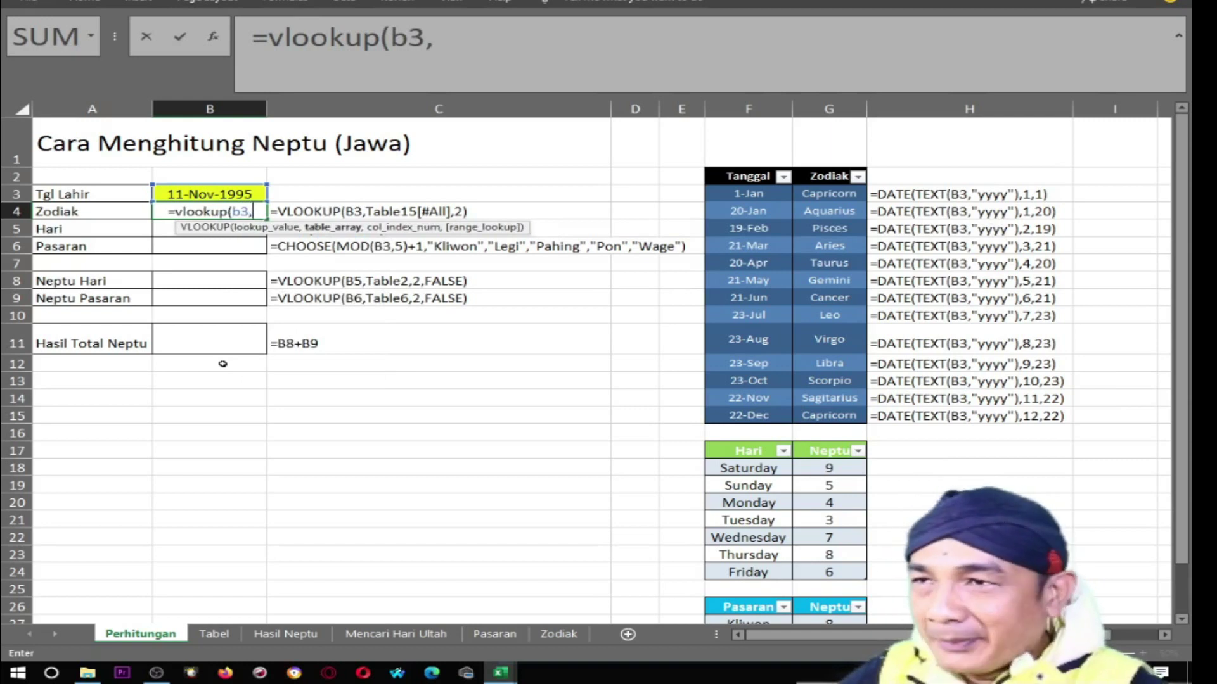
pyautogui.moveTo(729, 179); pyautogui.dragTo(839, 420)
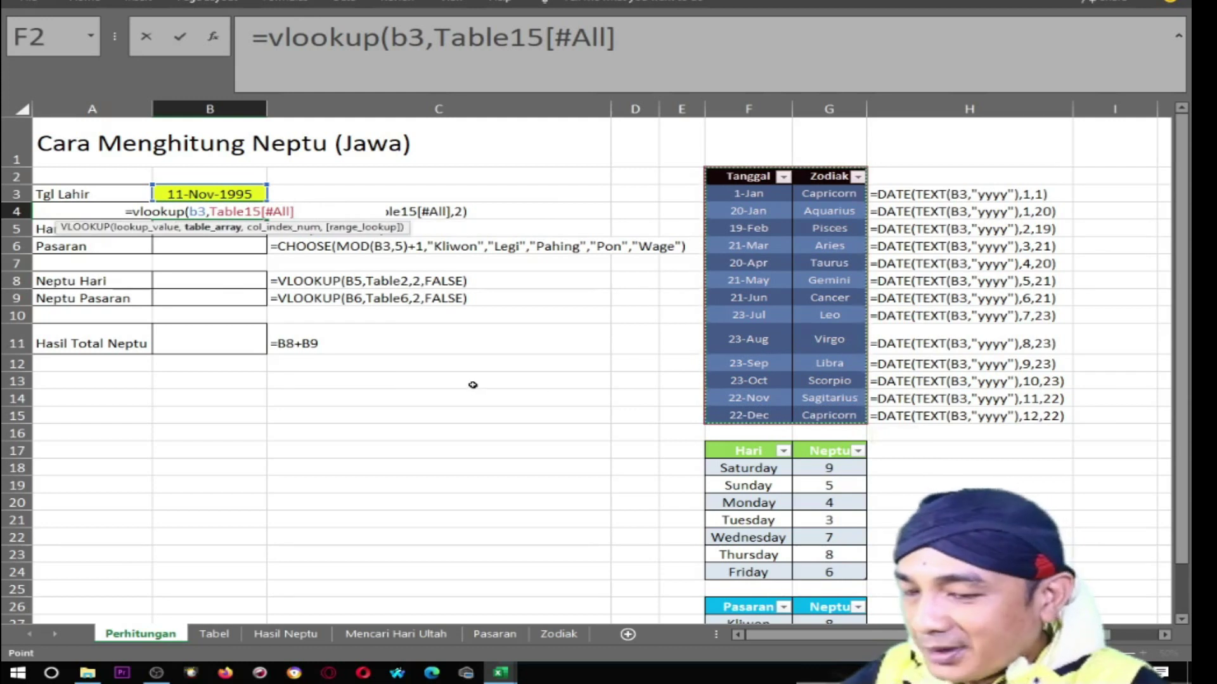
pyautogui.write(',2)')
pyautogui.press('Return')
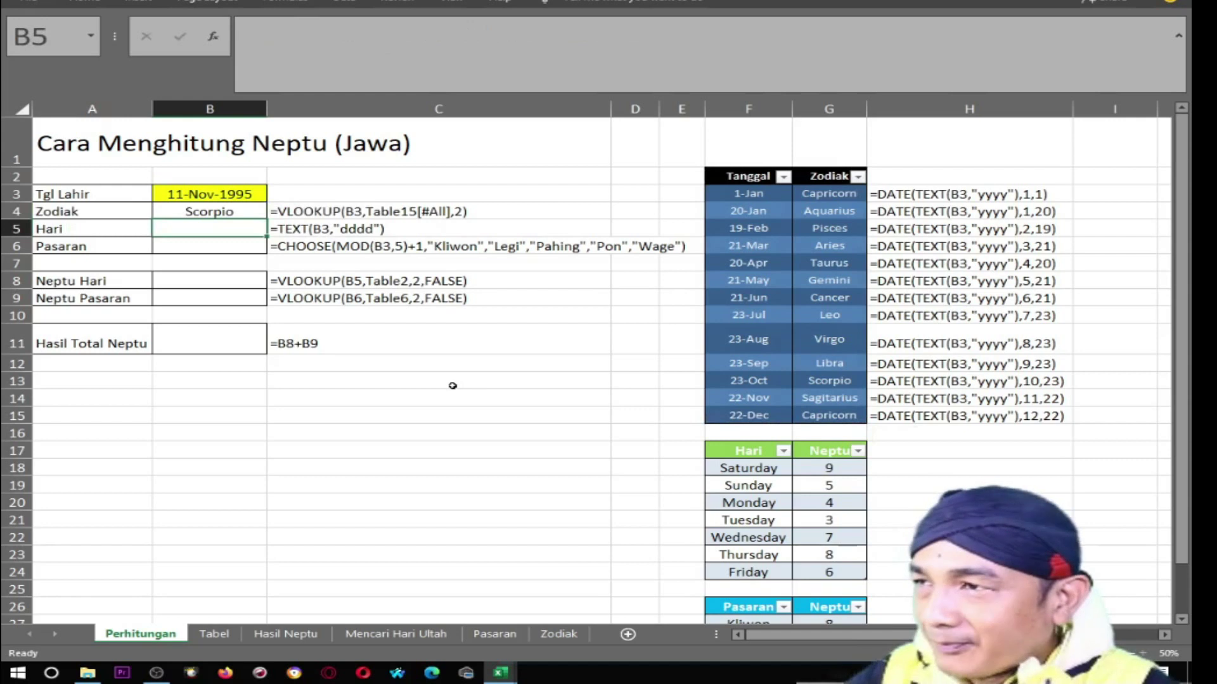
pyautogui.click(219, 215)
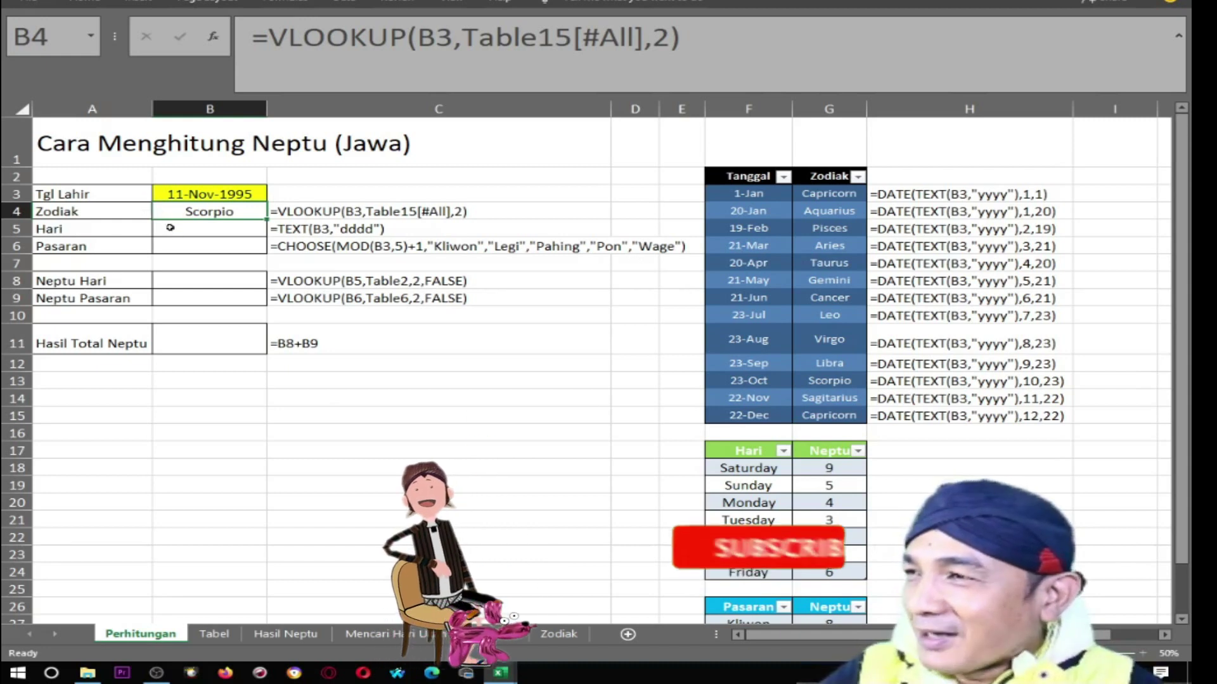
# - Enter =TEXT(B3,"dddd") in B5 to get the weekday, Saturday
pyautogui.click(190, 229)
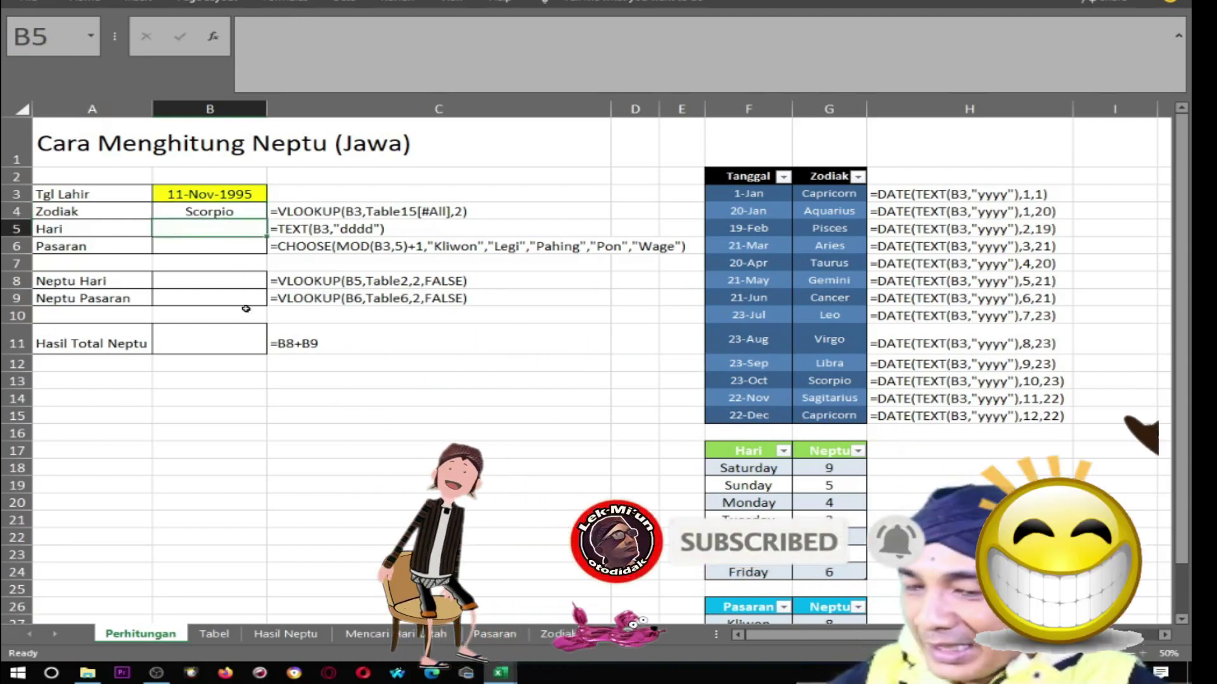
pyautogui.write('=y')
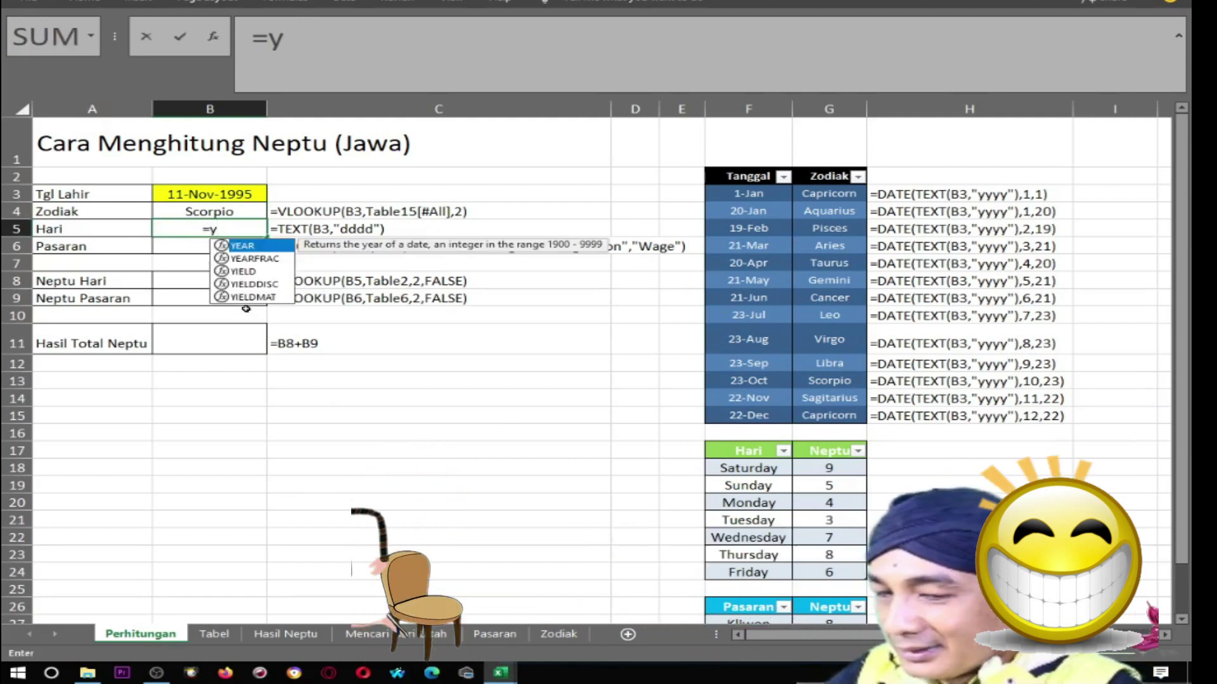
pyautogui.press('BackSpace')
pyautogui.write('text')
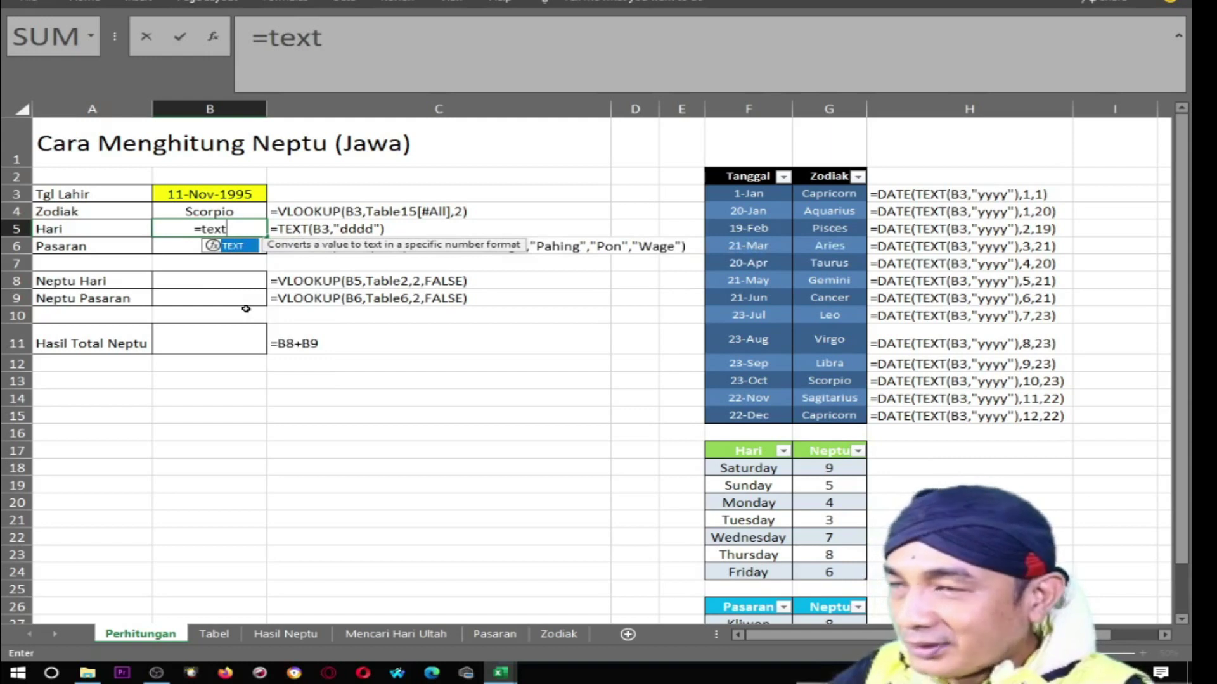
pyautogui.write('(b3')
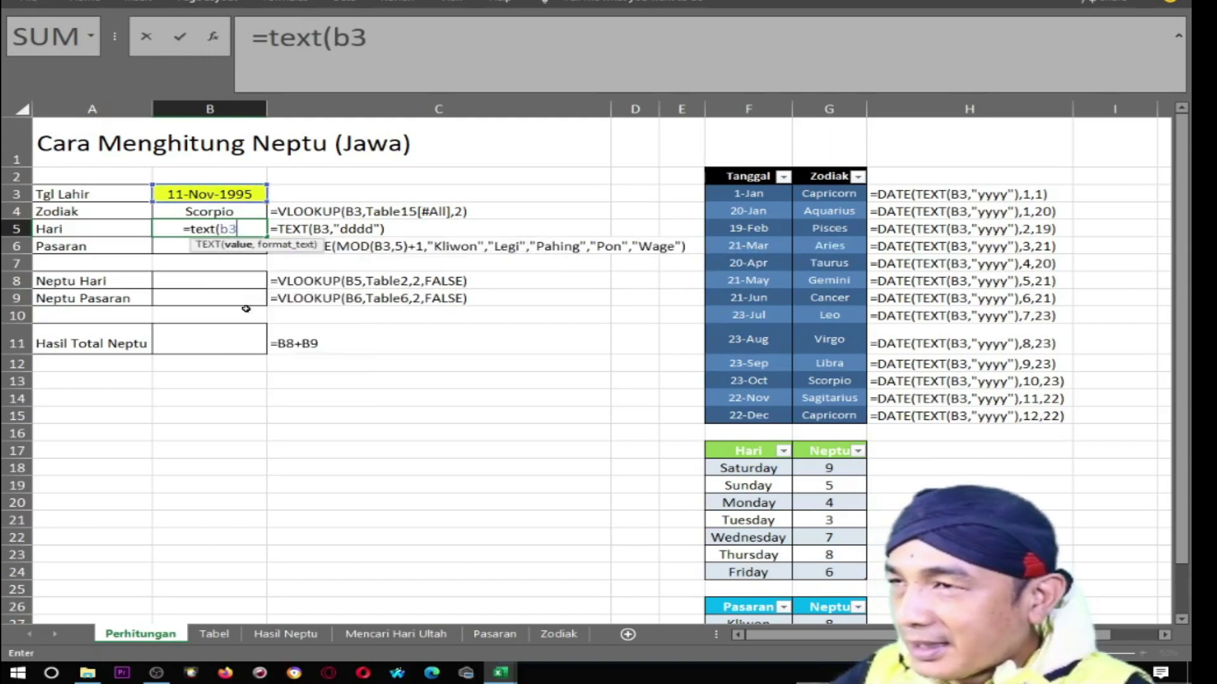
pyautogui.write(',')
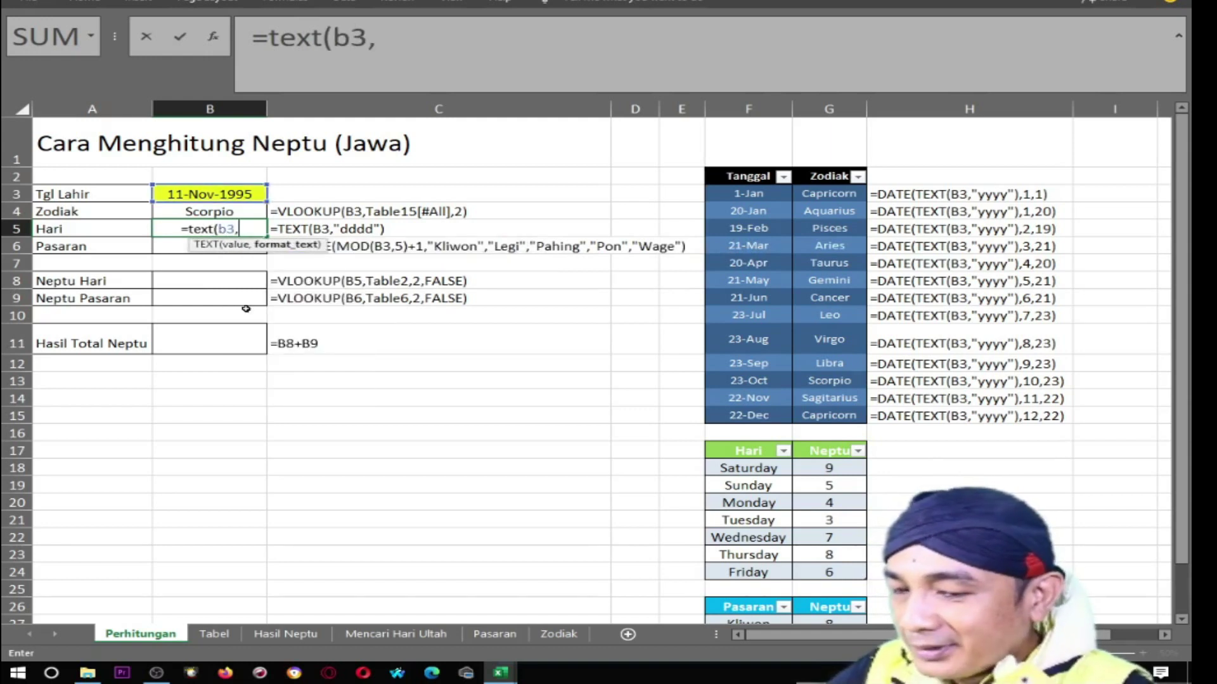
pyautogui.write('"')
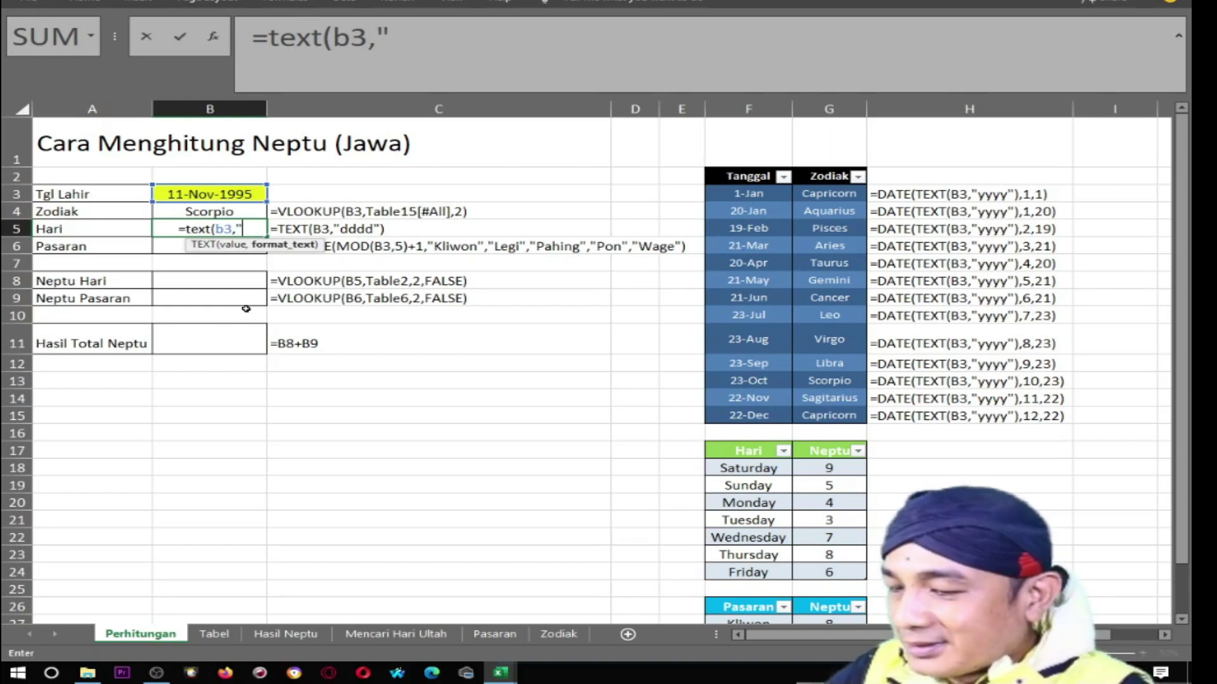
pyautogui.write('dddd"')
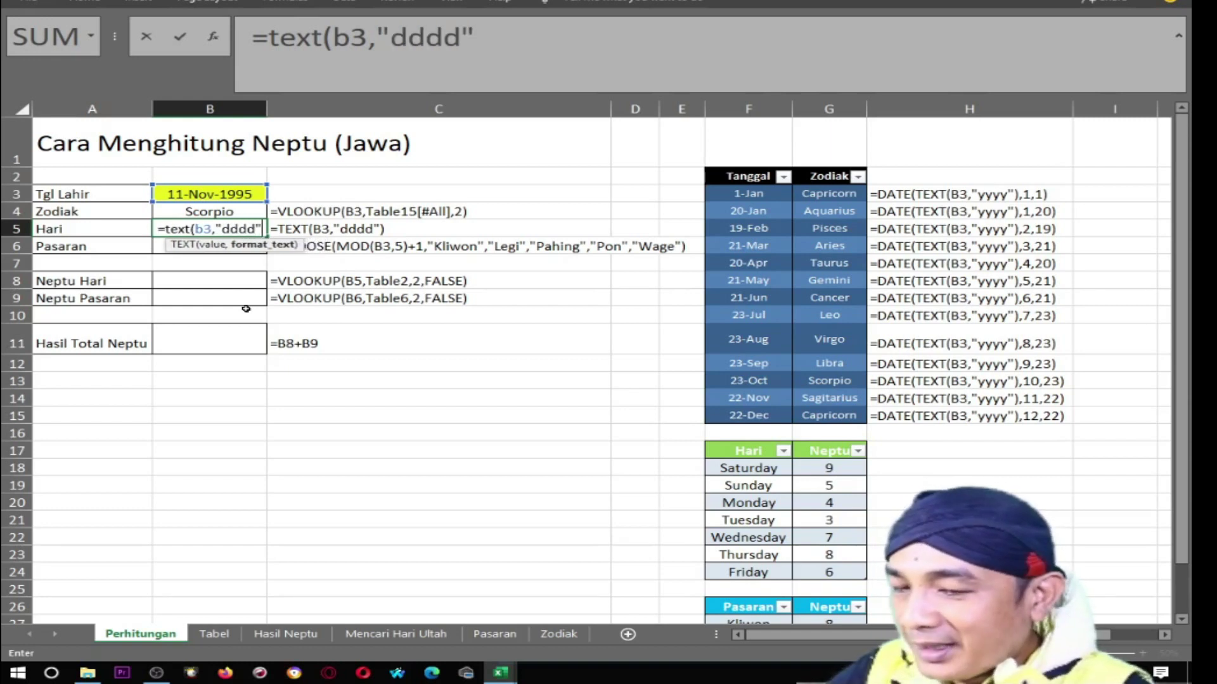
pyautogui.write(')')
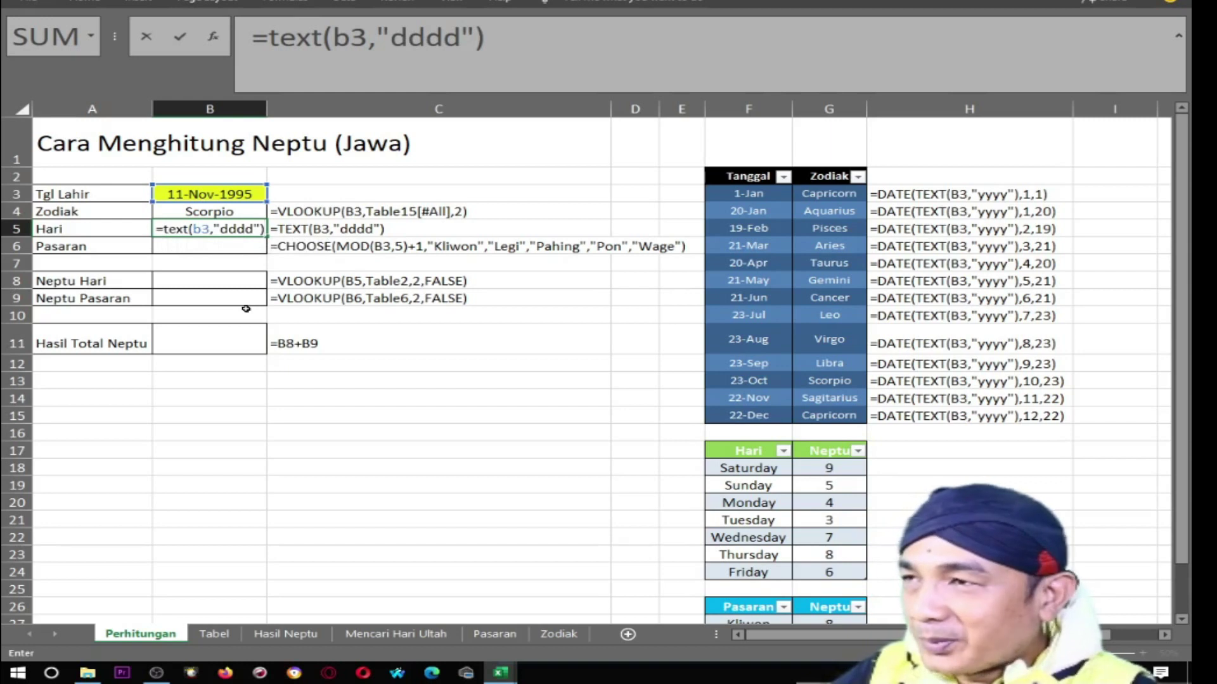
pyautogui.press('Return')
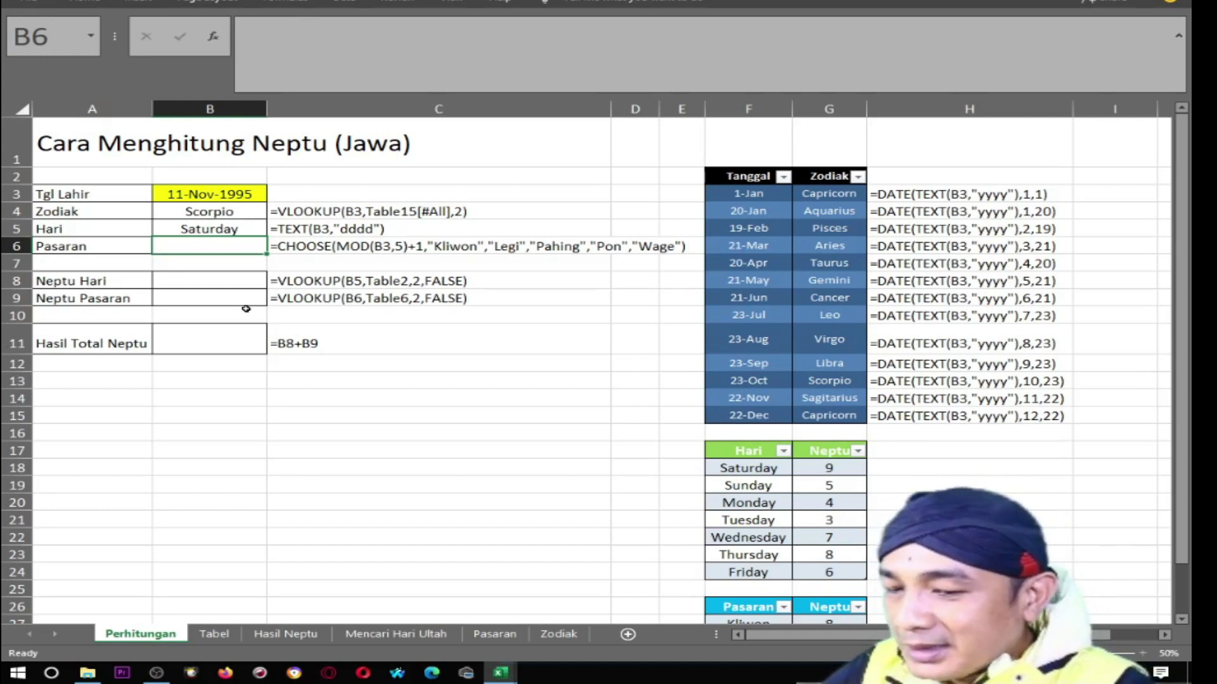
# - Copy the CHOOSE(MOD(B3,5)+1,...) pasaran formula text from C6 into B6, returning Wage
pyautogui.click(309, 249)
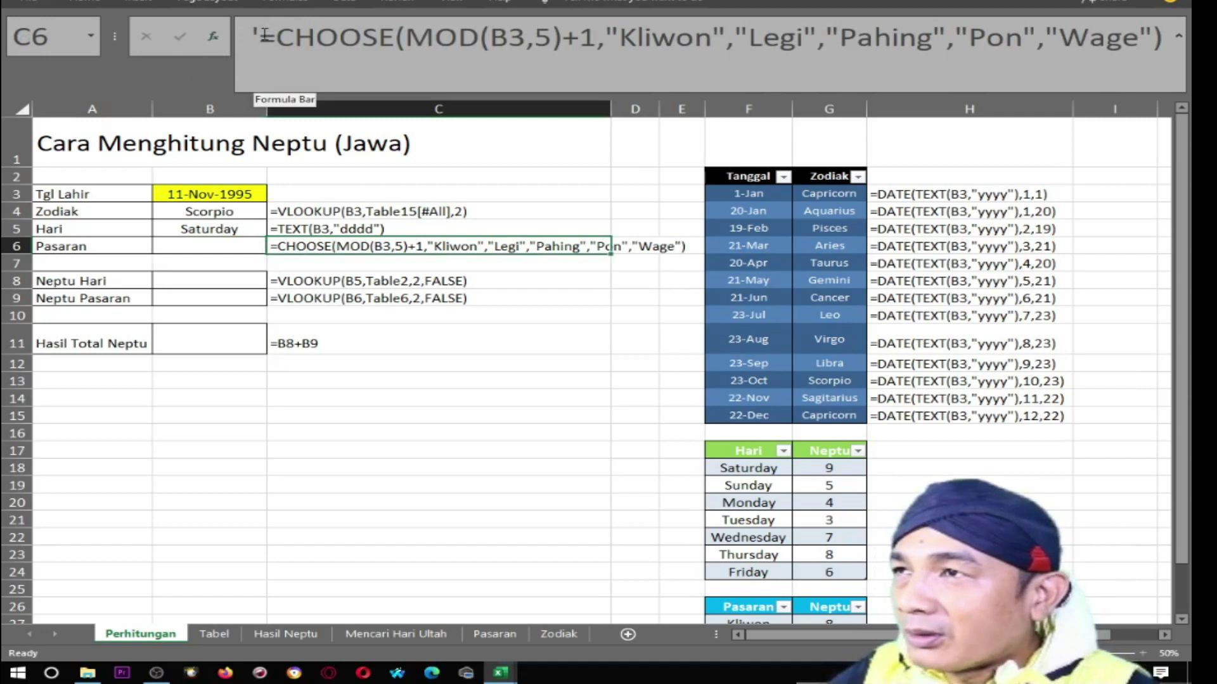
pyautogui.moveTo(260, 37); pyautogui.dragTo(1162, 38)
pyautogui.hotkey('ctrl', 'c')
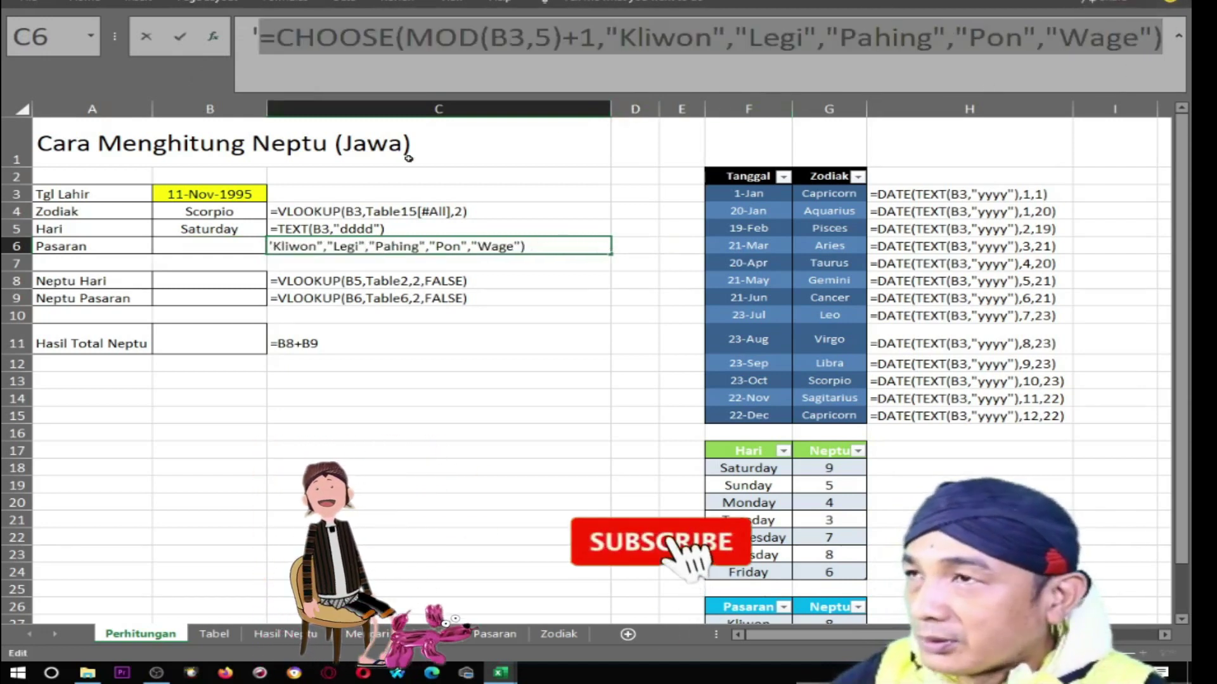
pyautogui.press('Return')
pyautogui.click(208, 246)
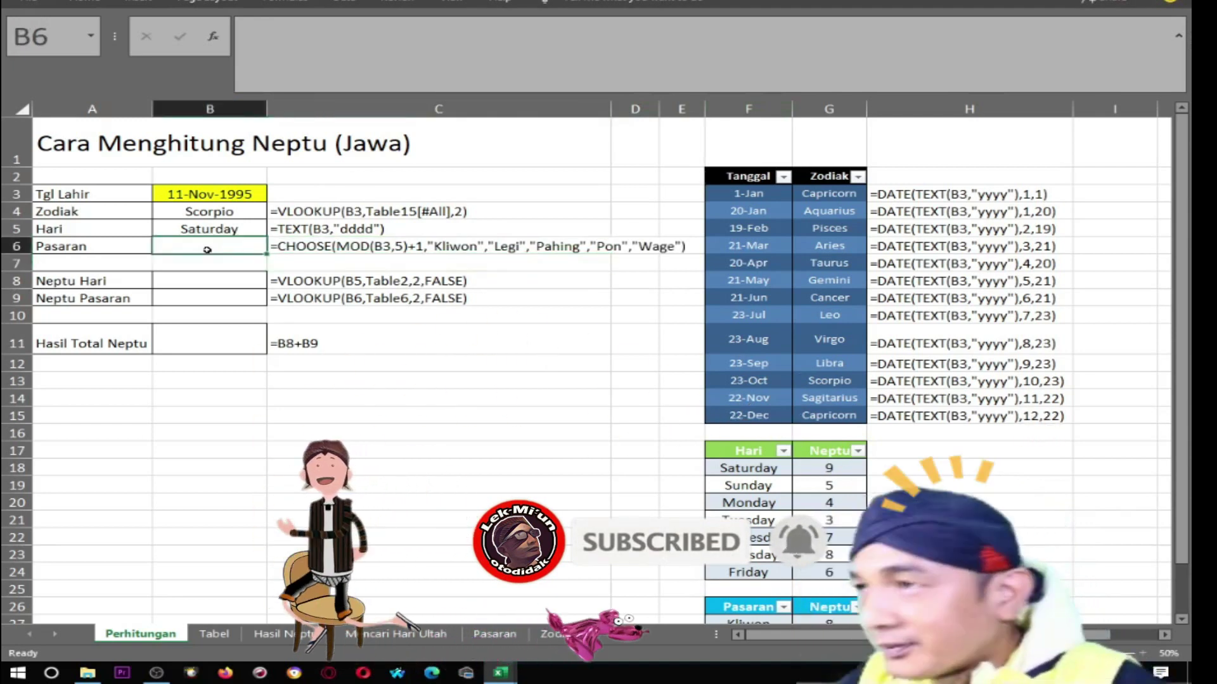
pyautogui.click(274, 54)
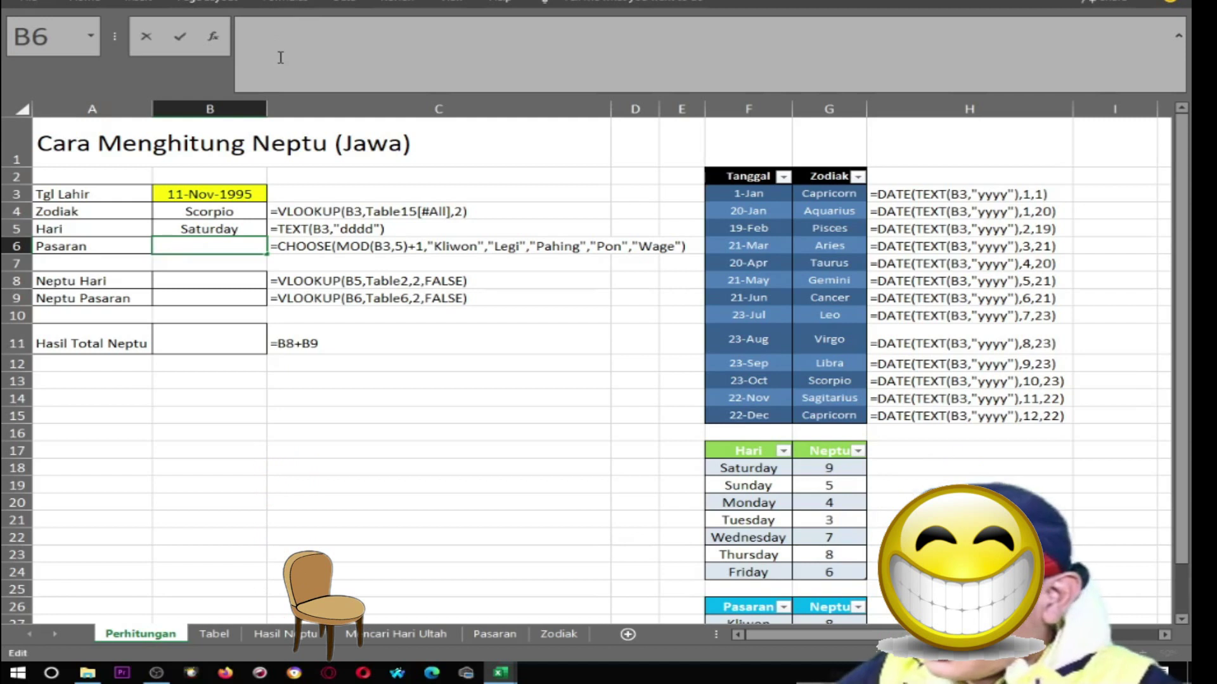
pyautogui.hotkey('ctrl', 'v')
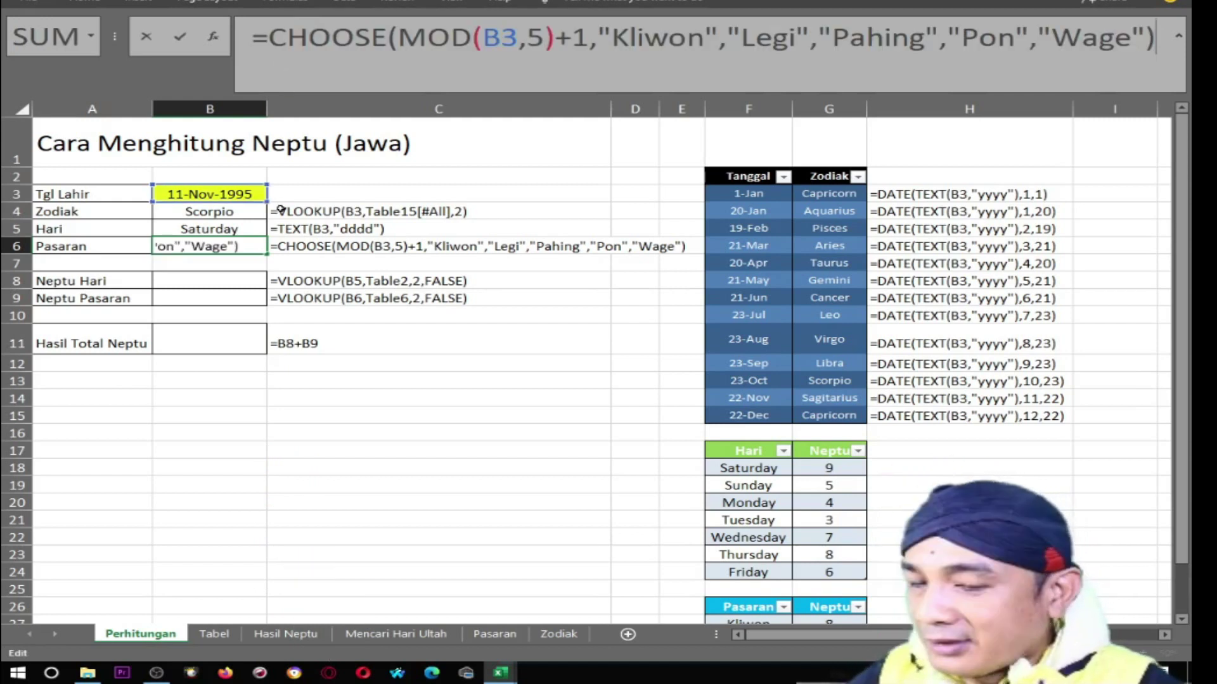
pyautogui.press('Return')
pyautogui.click(222, 245)
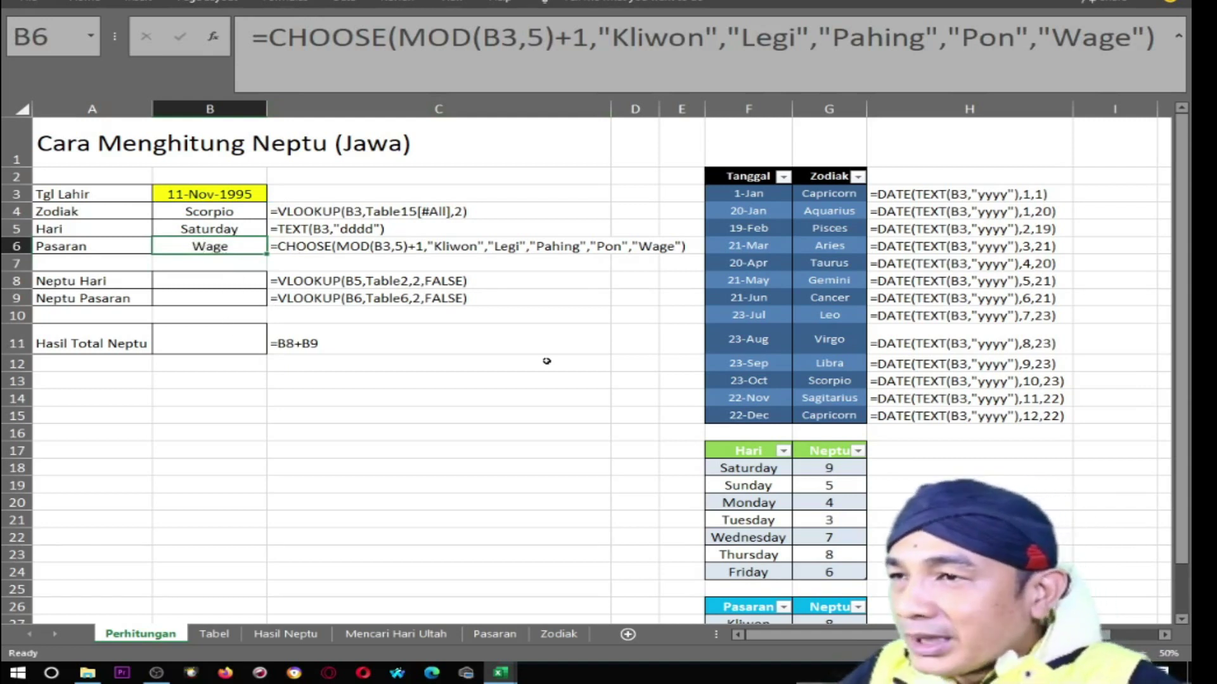
pyautogui.click(932, 455)
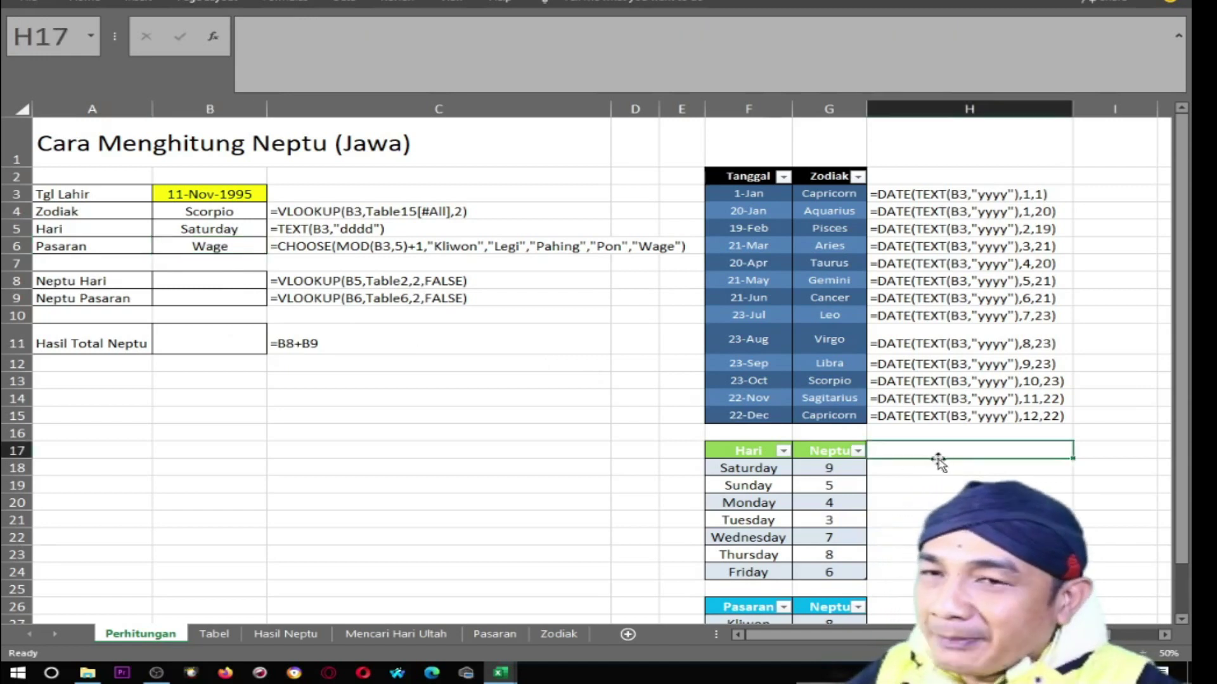
pyautogui.scroll(-3, 937, 456)
pyautogui.scroll(-1, 944, 463)
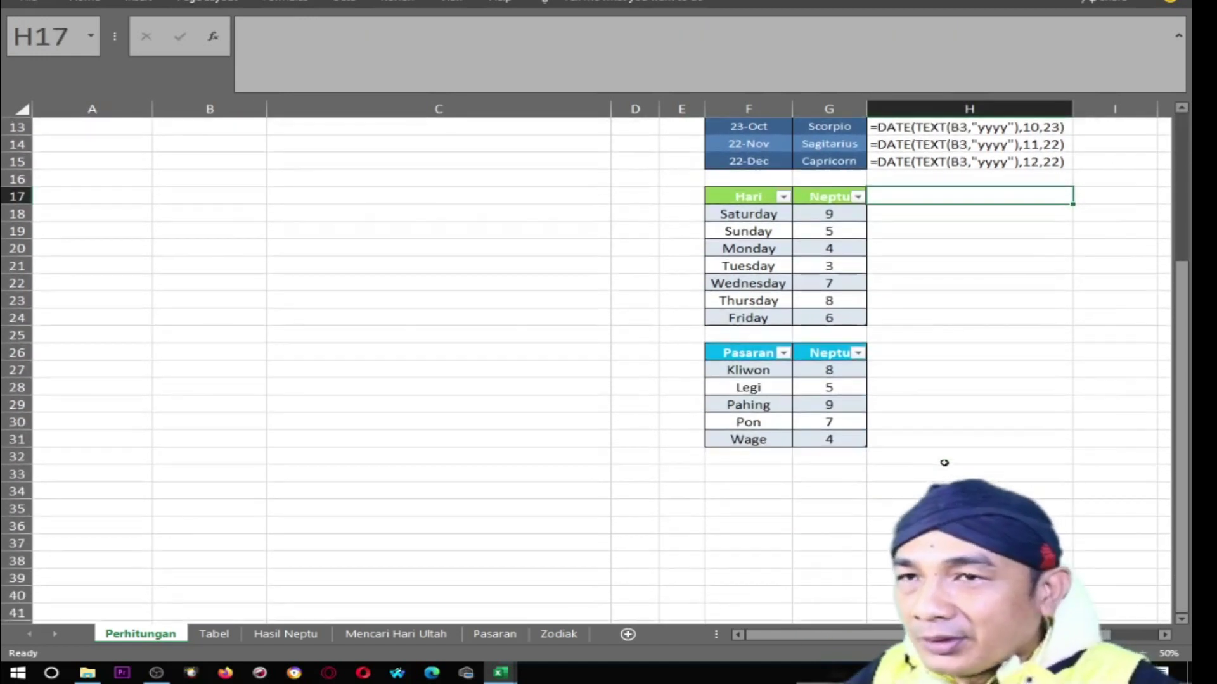
pyautogui.click(754, 198)
pyautogui.click(750, 219)
pyautogui.click(747, 234)
pyautogui.click(746, 250)
pyautogui.click(742, 268)
pyautogui.click(743, 283)
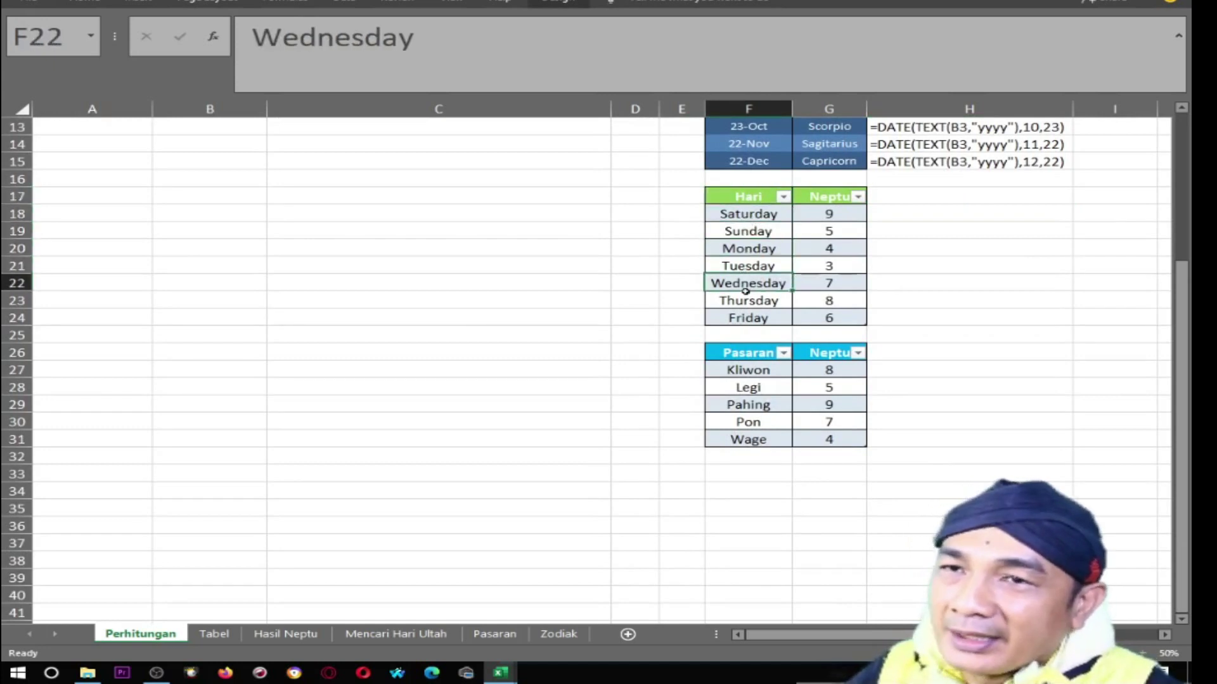
pyautogui.click(747, 301)
pyautogui.click(750, 318)
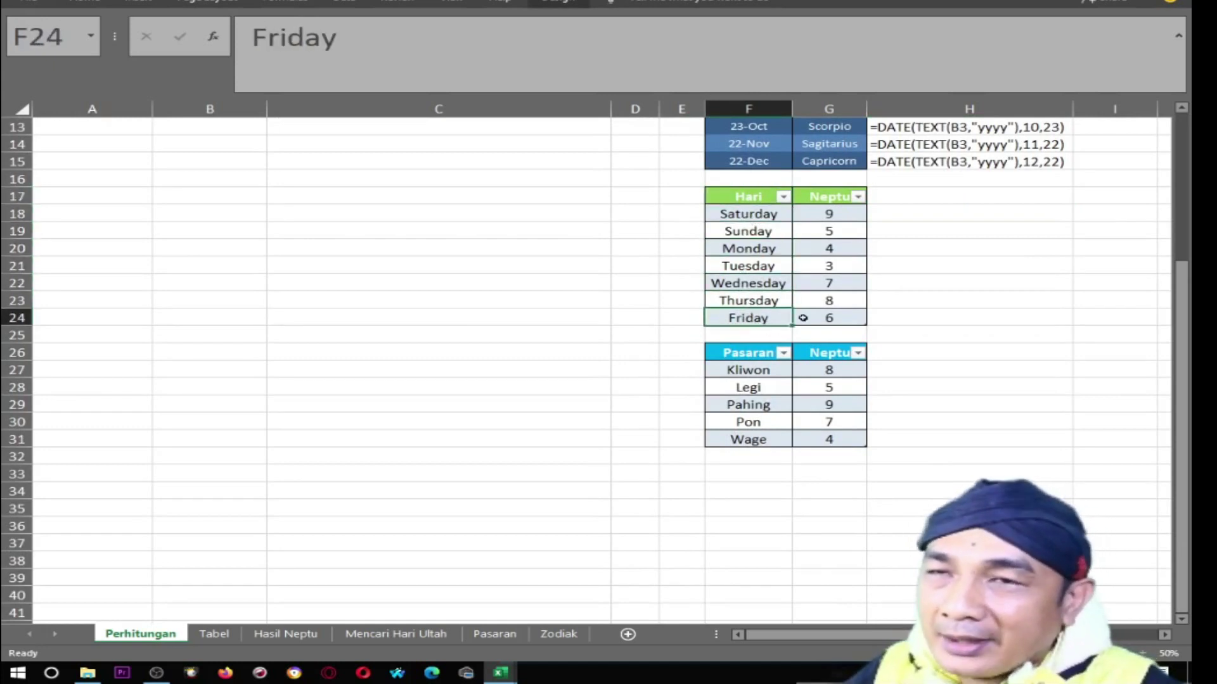
pyautogui.click(842, 214)
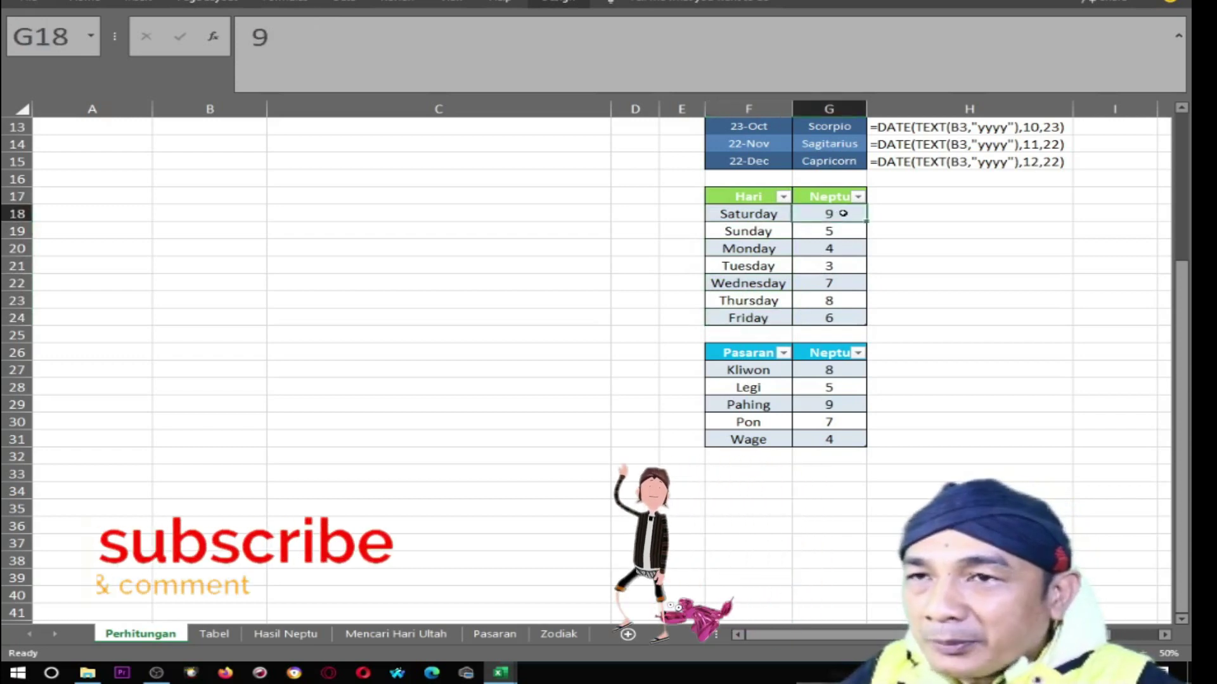
pyautogui.click(840, 232)
pyautogui.click(842, 247)
pyautogui.moveTo(830, 212); pyautogui.dragTo(833, 315)
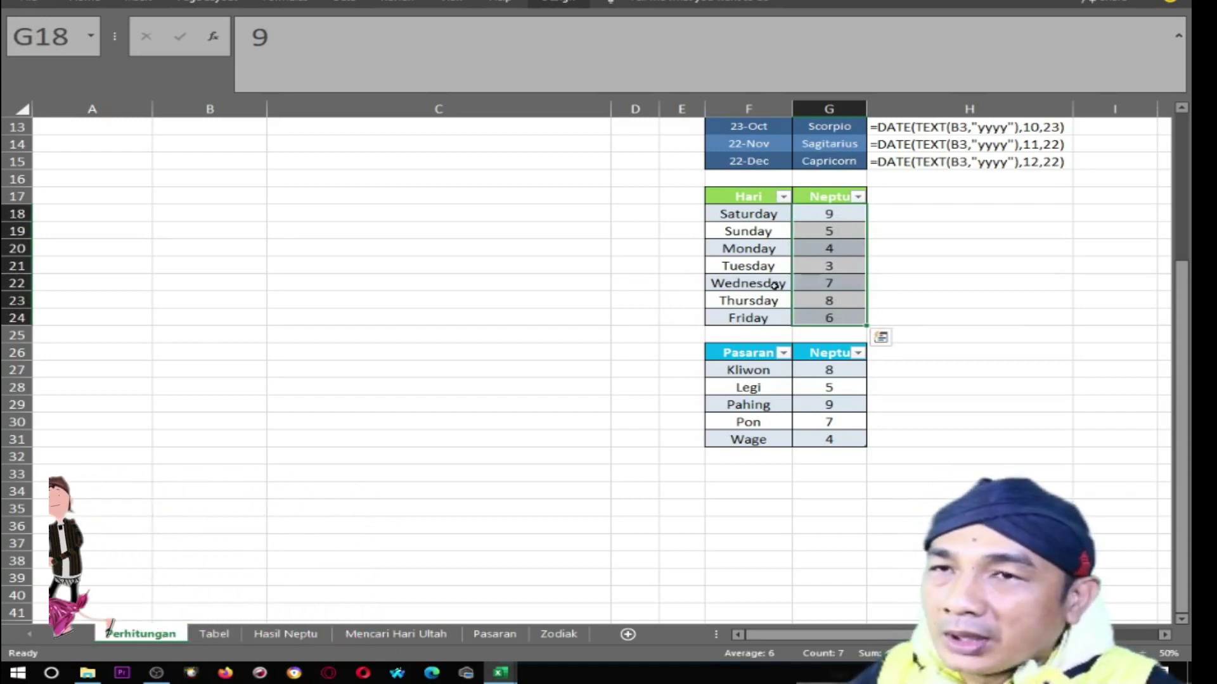
pyautogui.scroll(4, 632, 236)
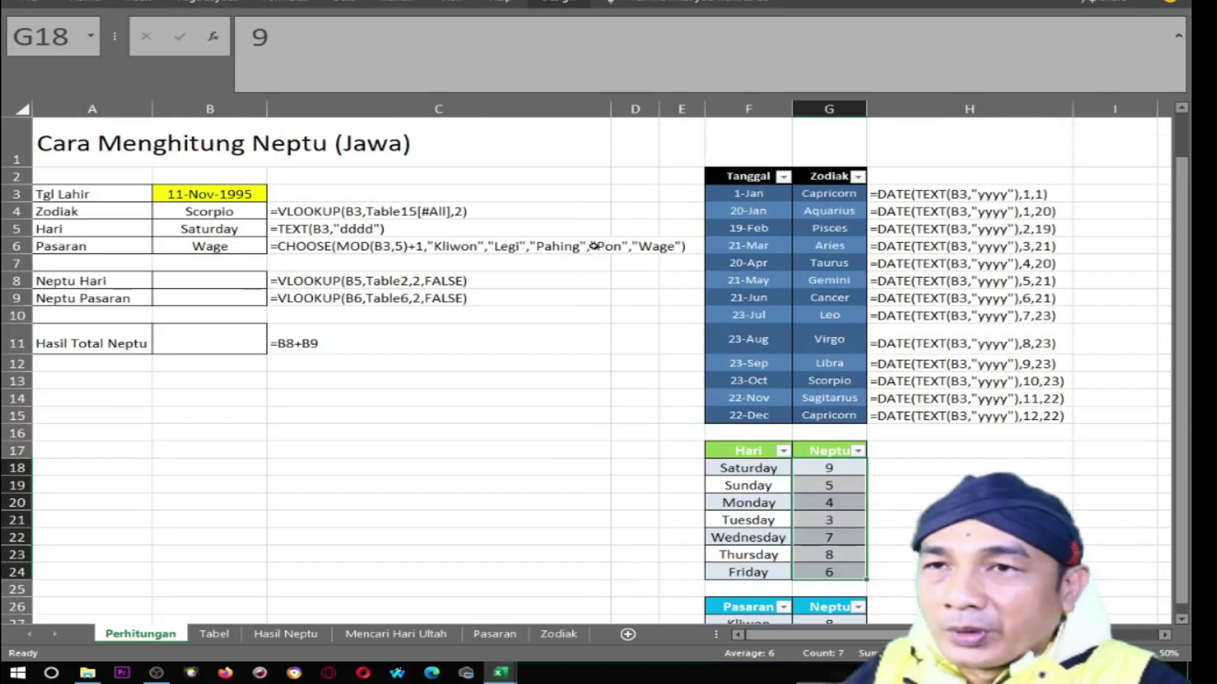
# - Enter =VLOOKUP(B5,Table2[#All],2,FALSE) in B8 for Neptu Hari
pyautogui.click(210, 281)
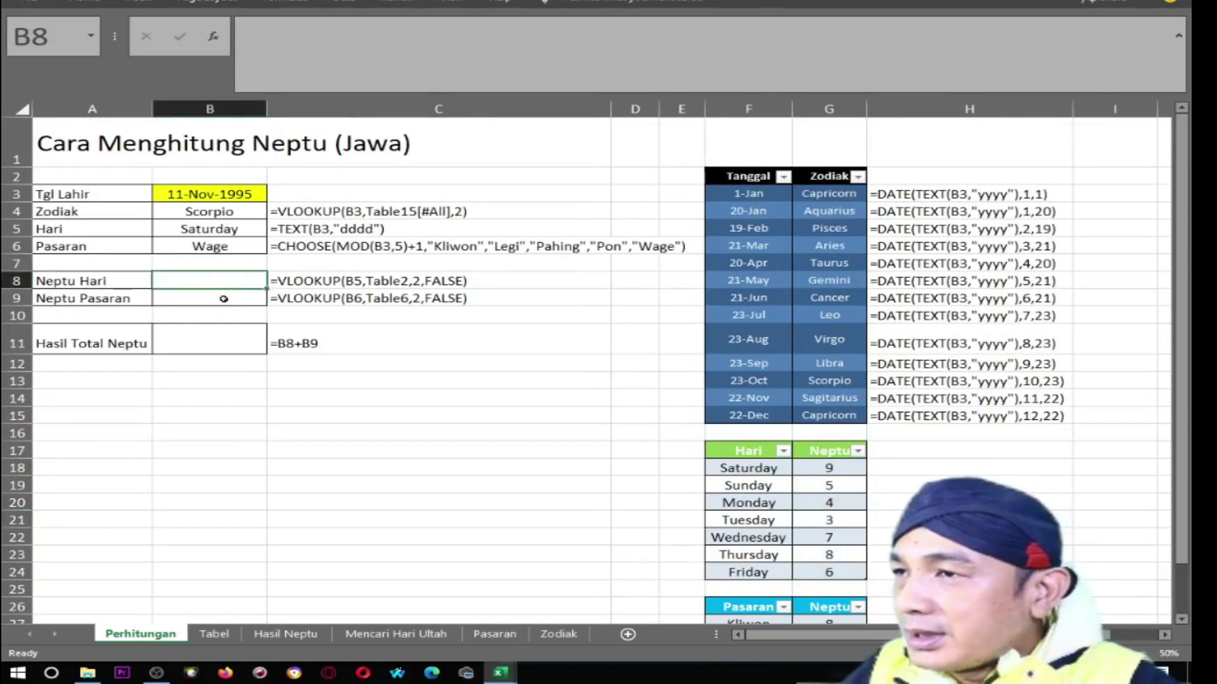
pyautogui.write('=')
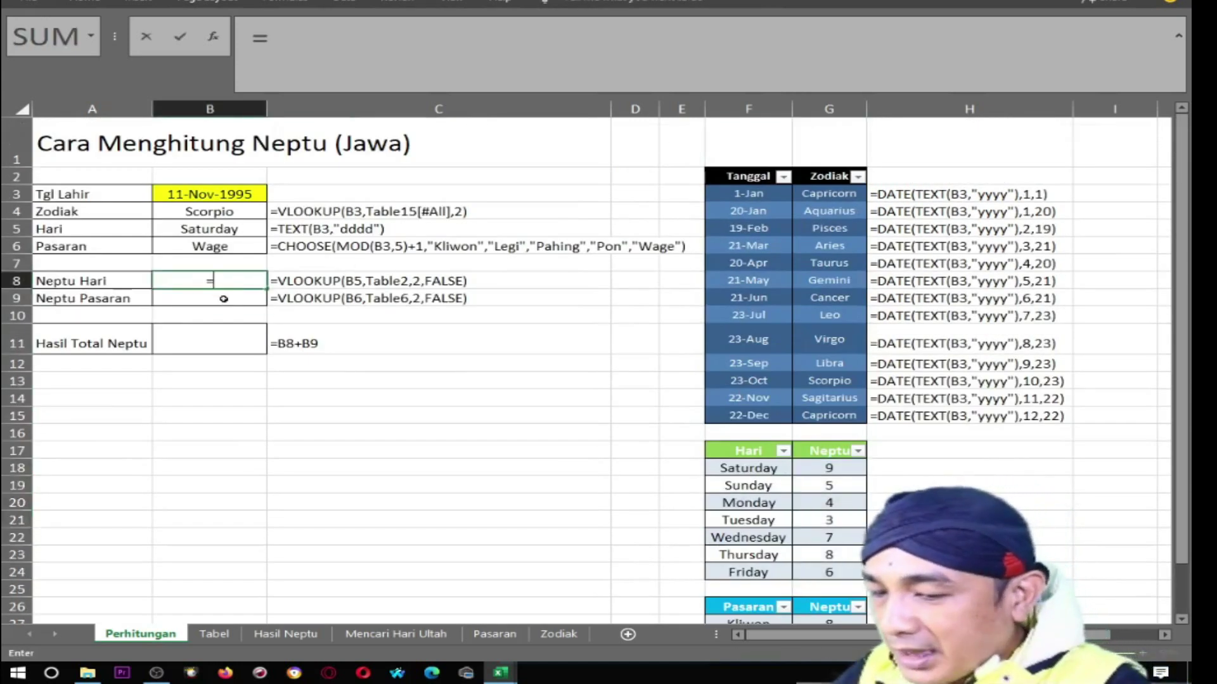
pyautogui.write('vlookup(')
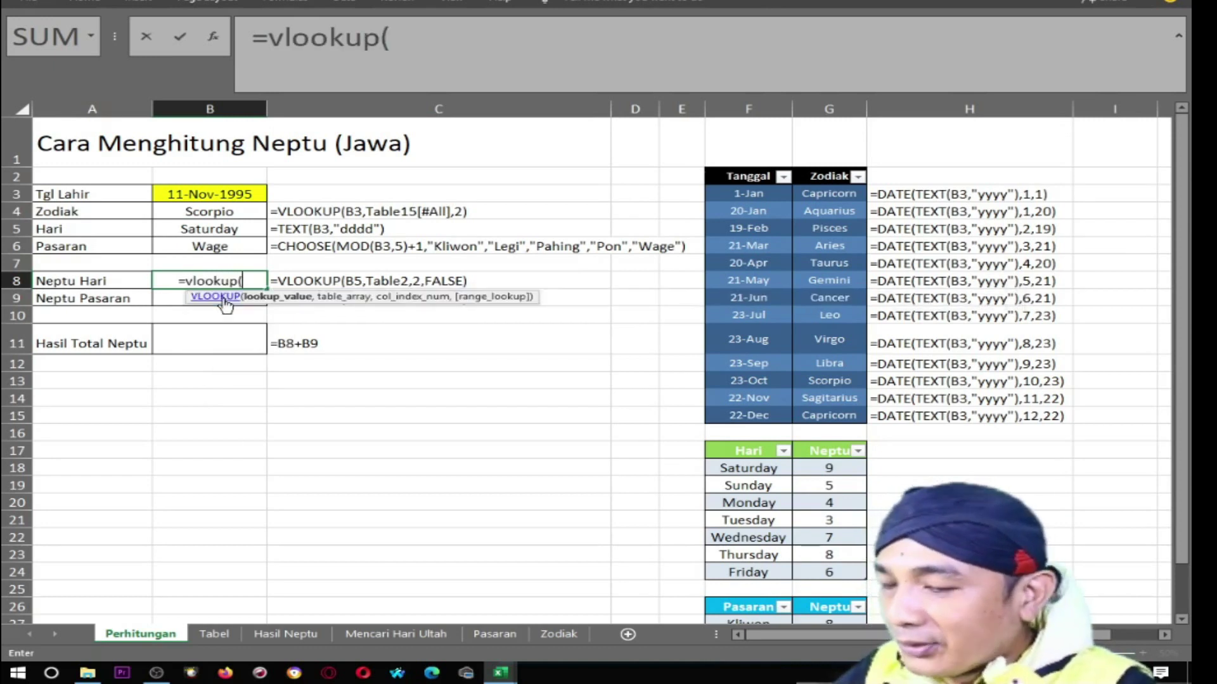
pyautogui.write('b')
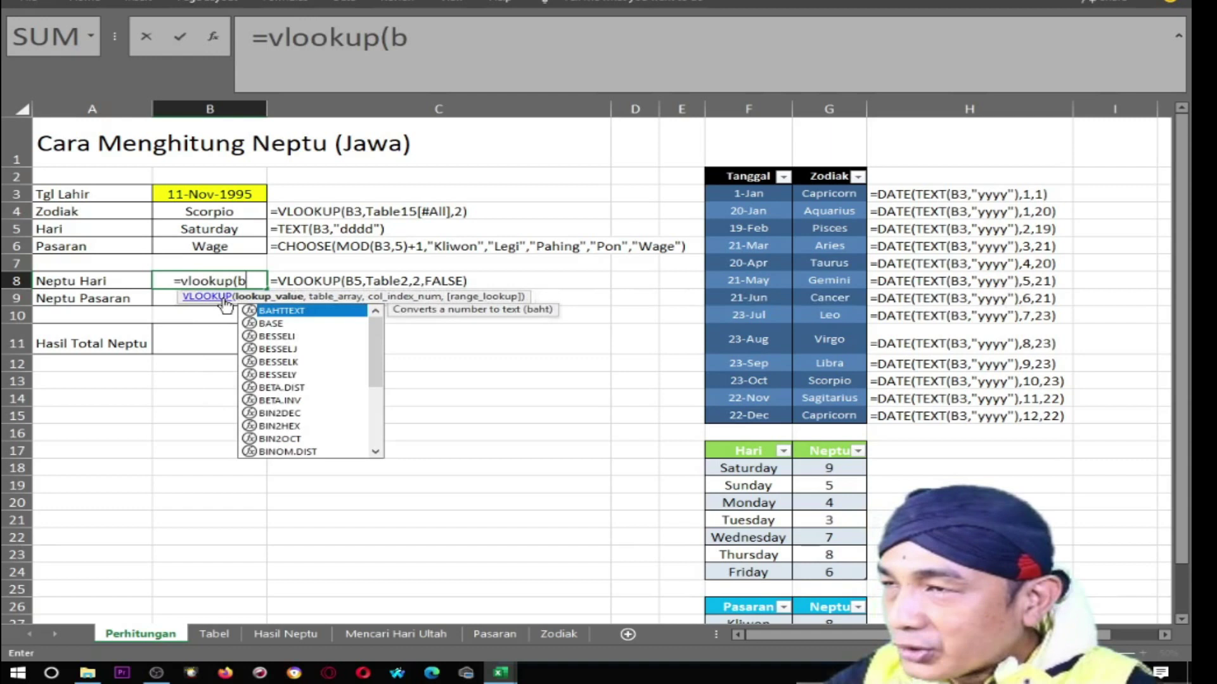
pyautogui.write('5')
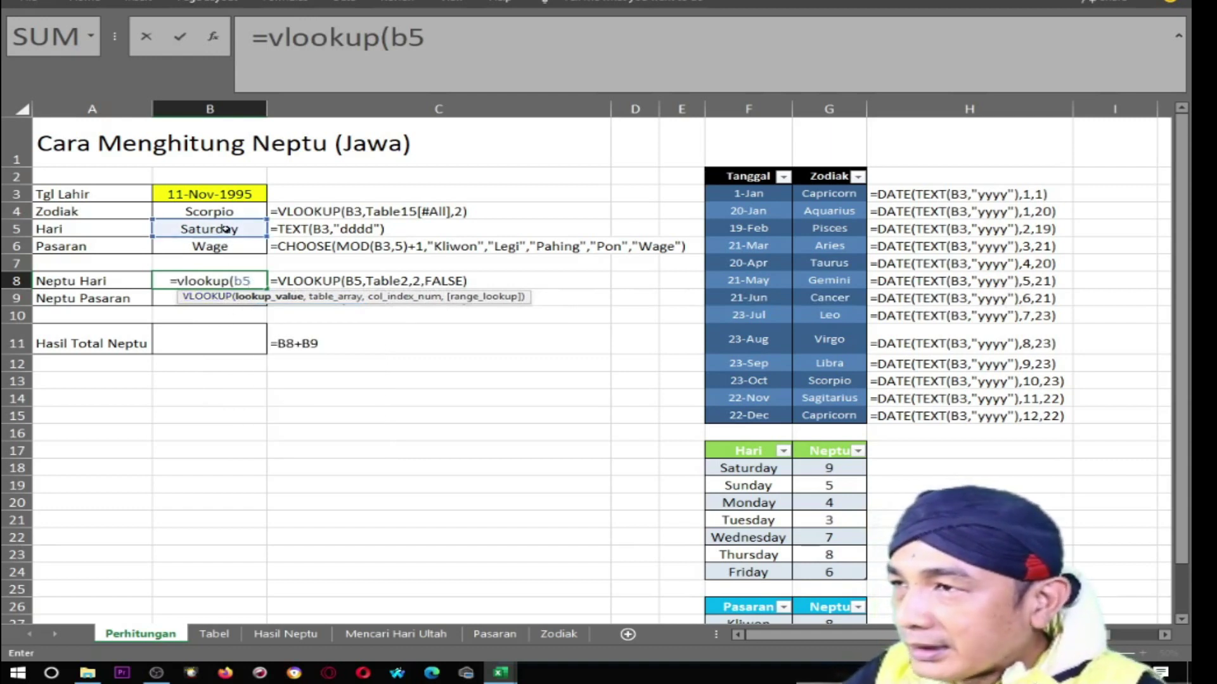
pyautogui.write(',')
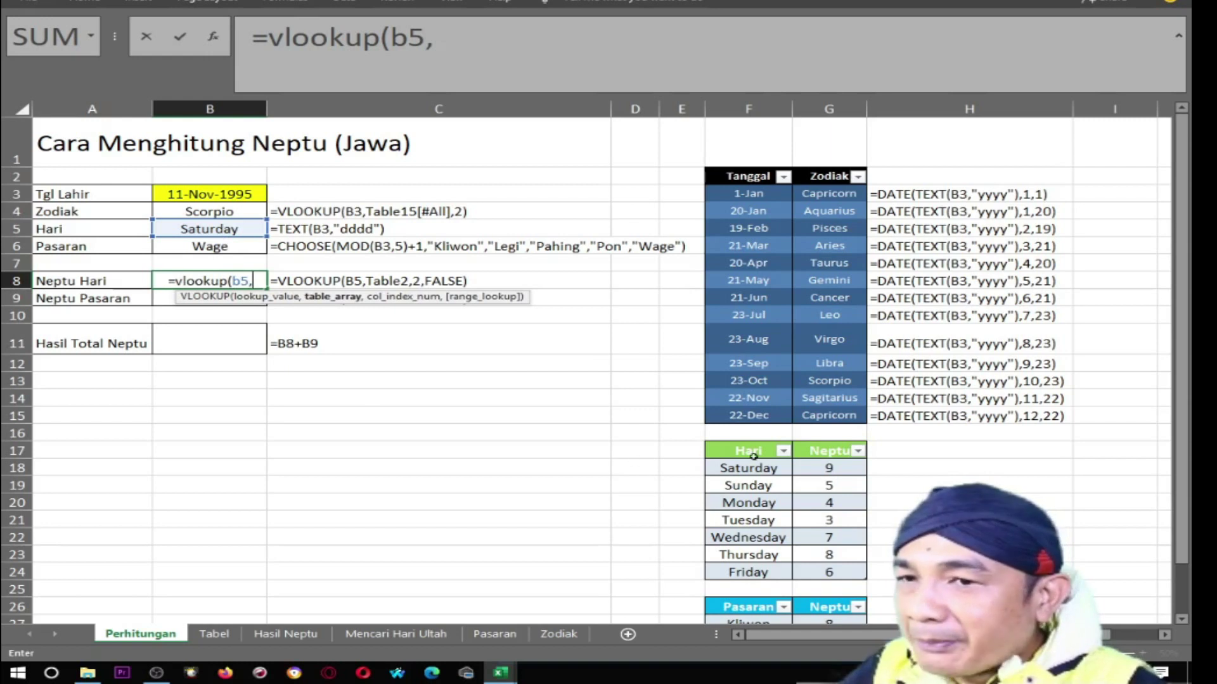
pyautogui.moveTo(751, 451); pyautogui.dragTo(846, 575)
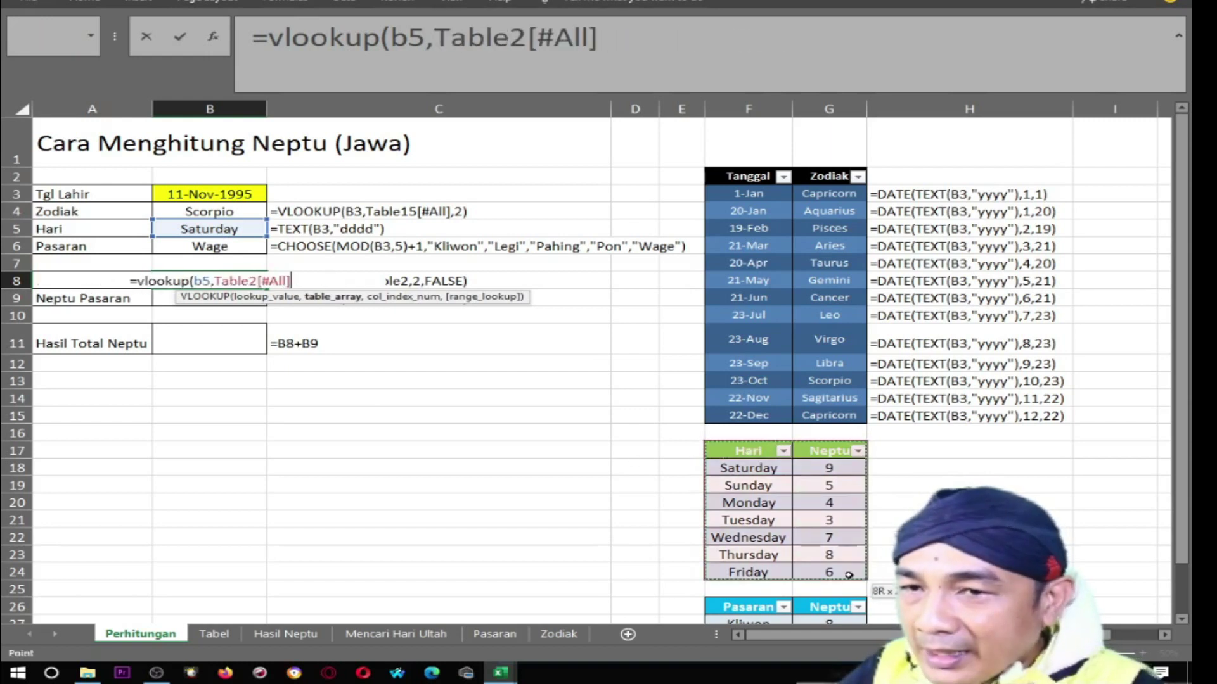
pyautogui.write(',')
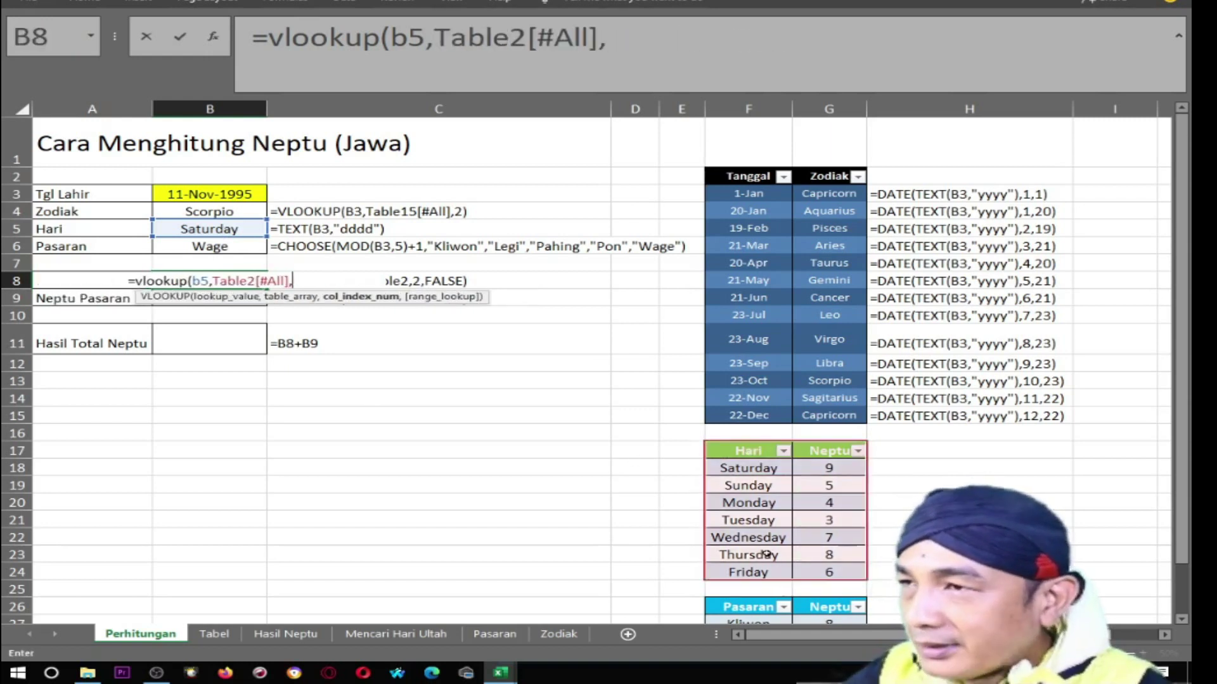
pyautogui.write('2')
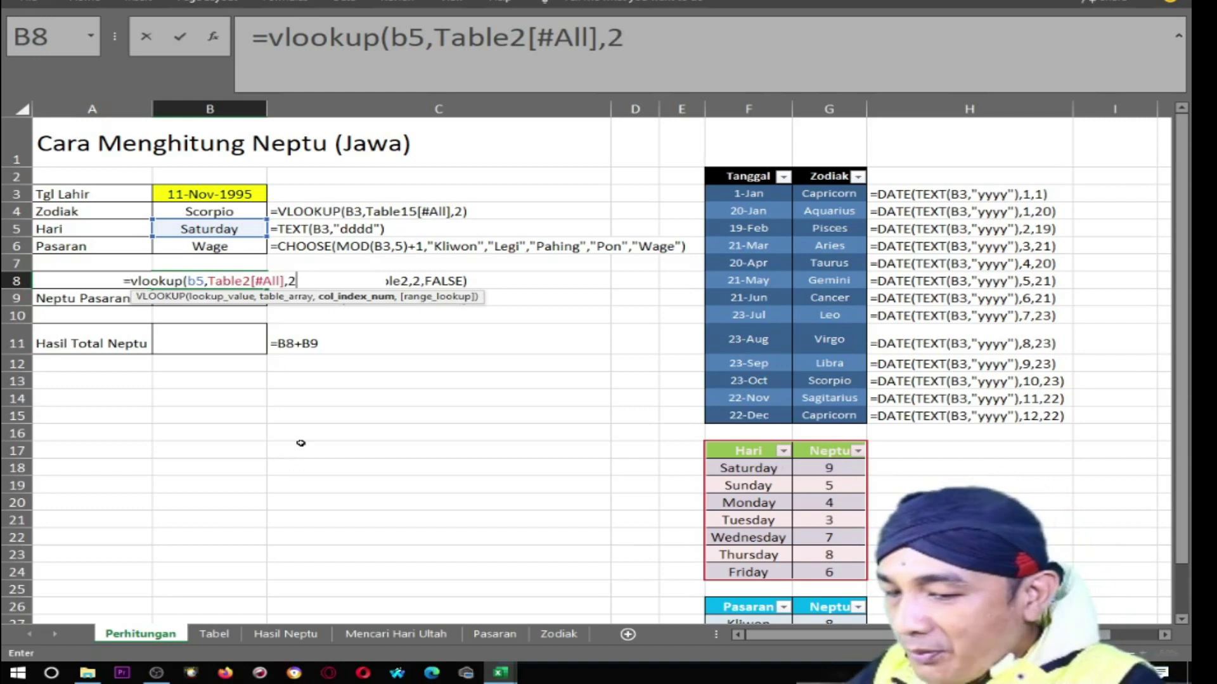
pyautogui.write(',false)')
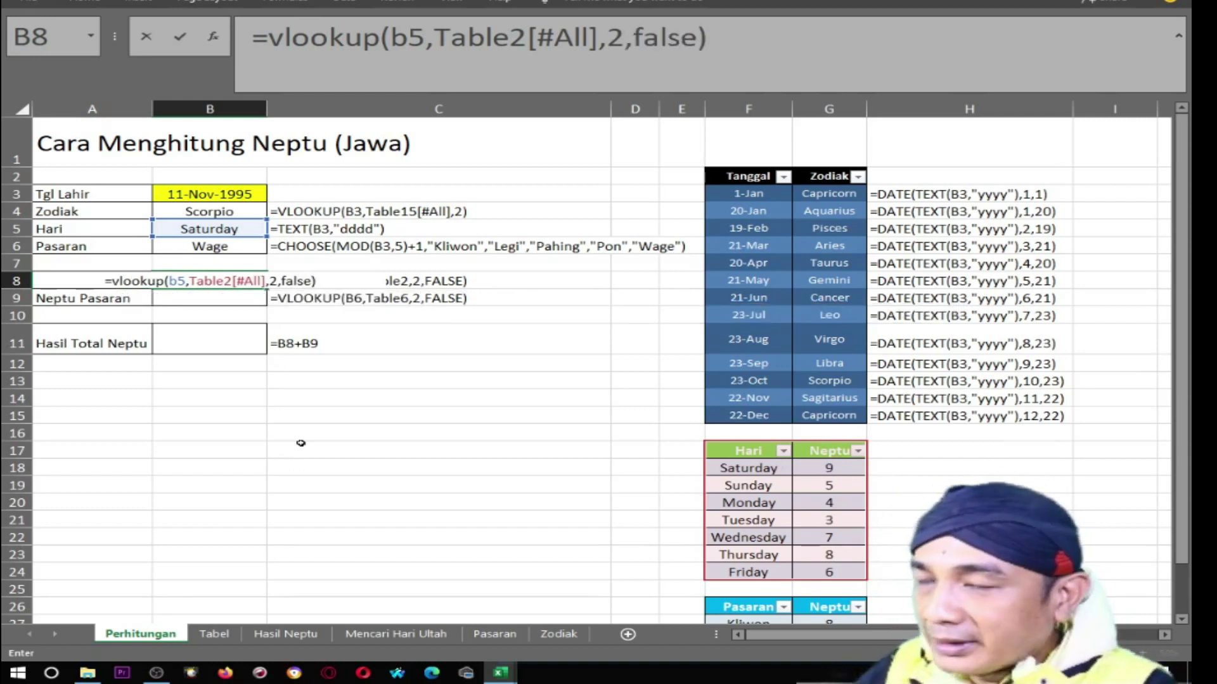
pyautogui.press('Return')
# - Verify B8's result 9 matches Saturday's neptu in the Hari table
pyautogui.press('Up')
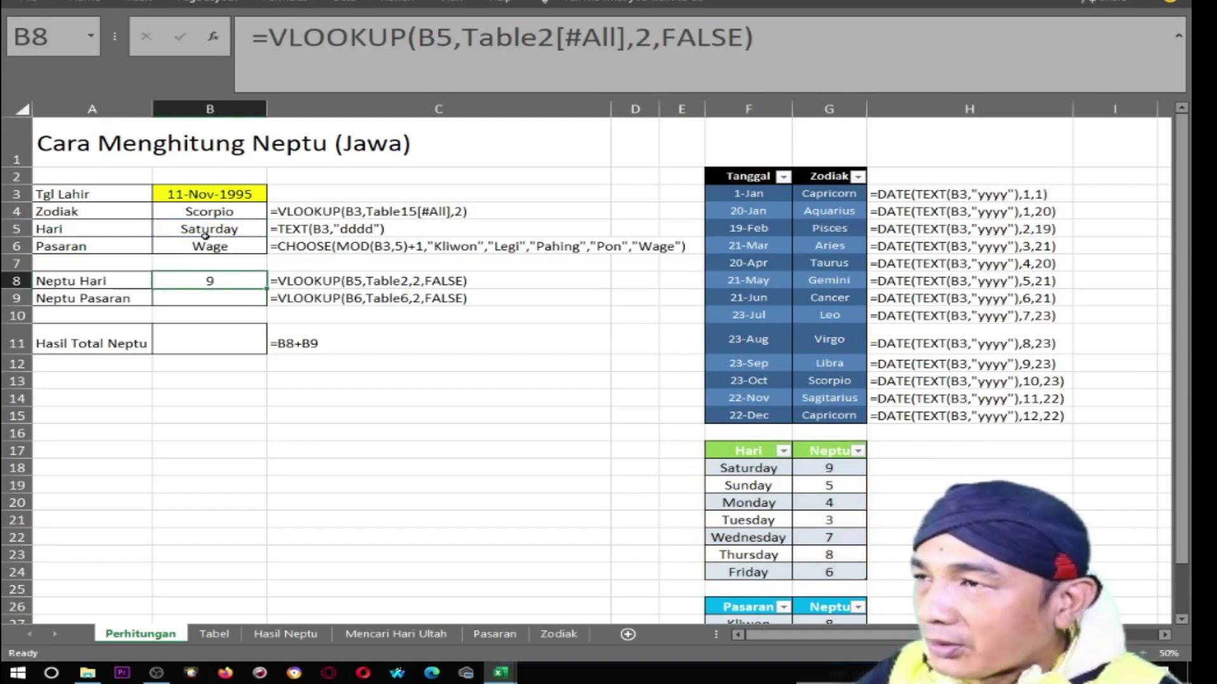
pyautogui.click(206, 228)
pyautogui.click(215, 281)
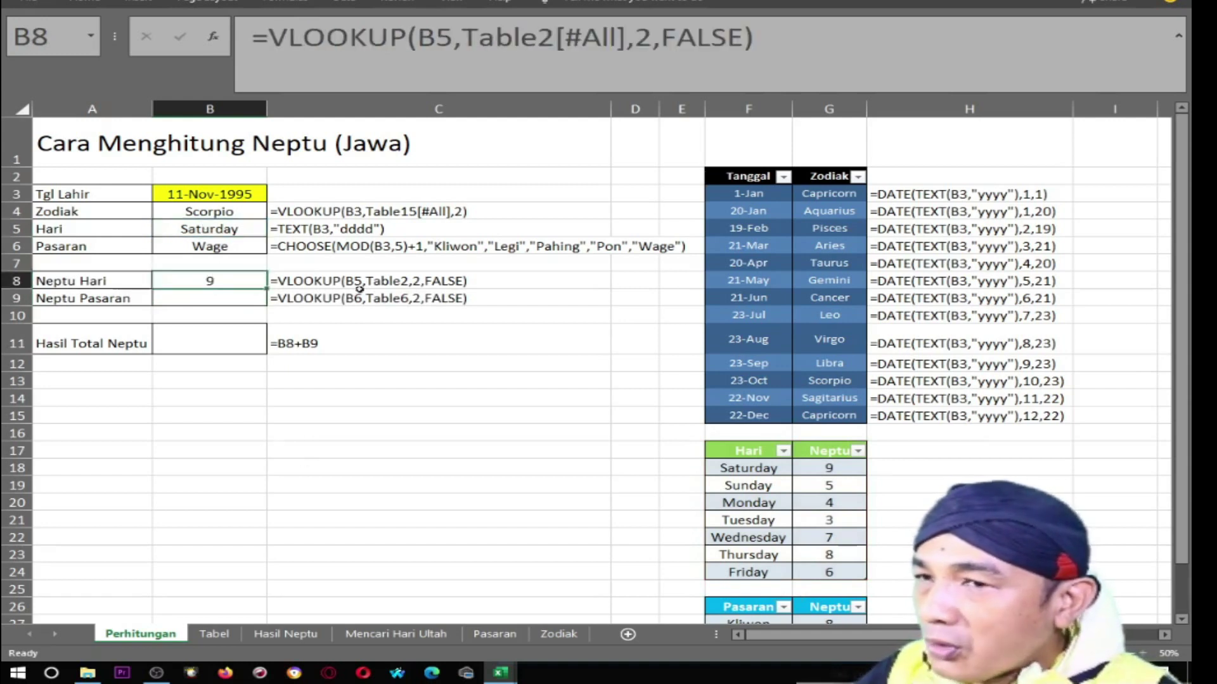
pyautogui.click(774, 468)
pyautogui.click(823, 475)
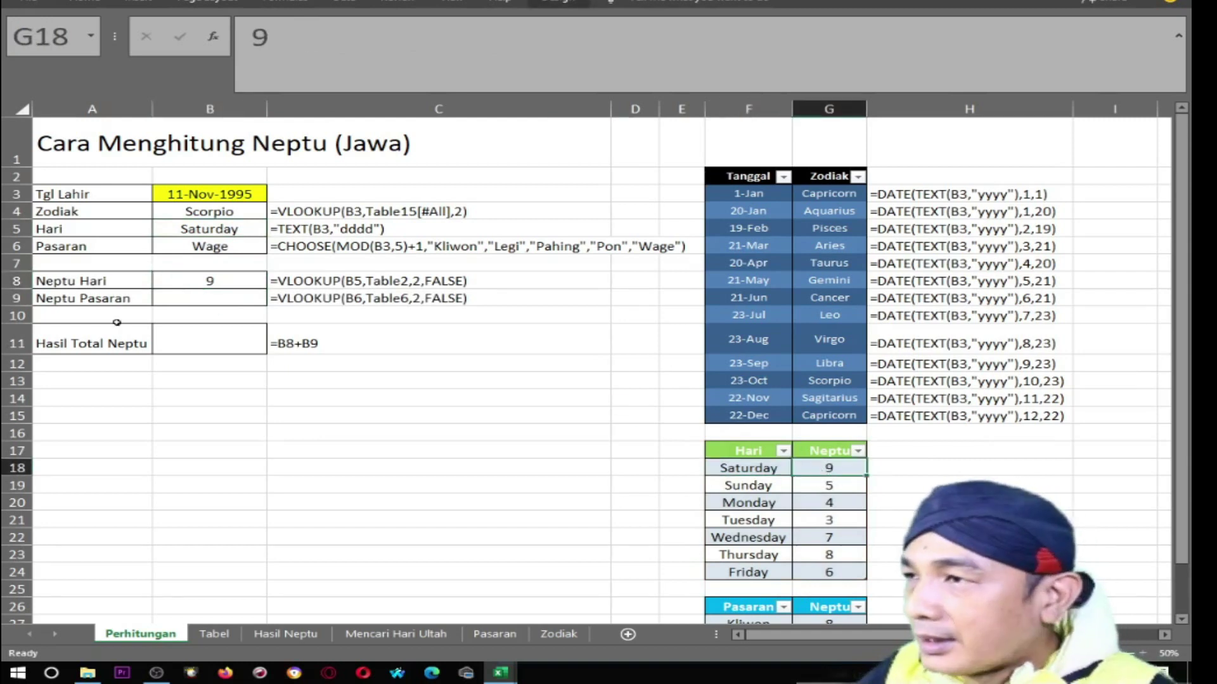
# - Enter =VLOOKUP(B6,Table6[#All],2,FALSE) in B9, giving 4 for Wage
pyautogui.click(206, 299)
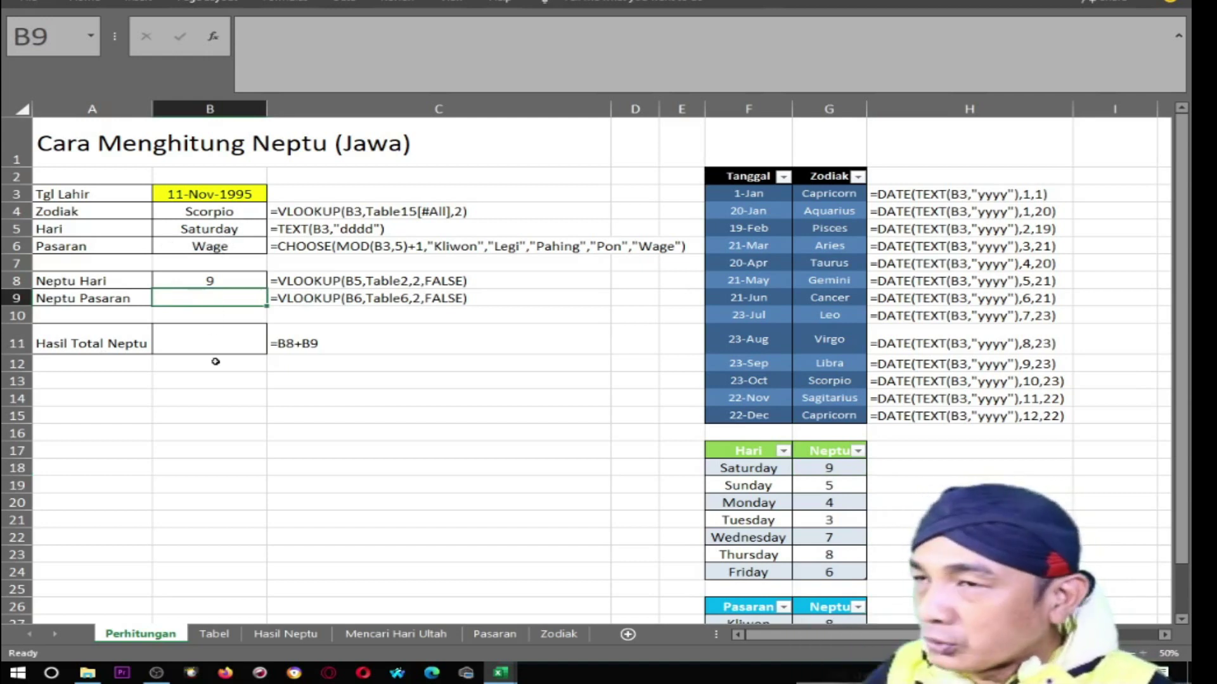
pyautogui.write('=')
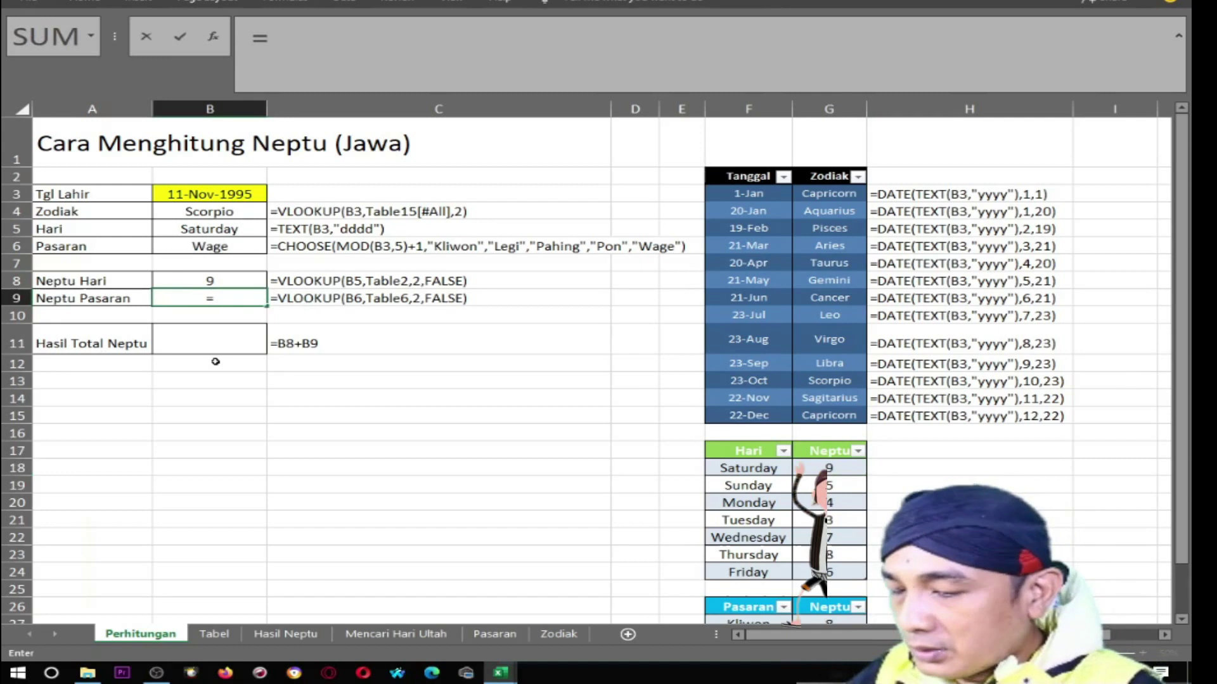
pyautogui.write('vlookup(')
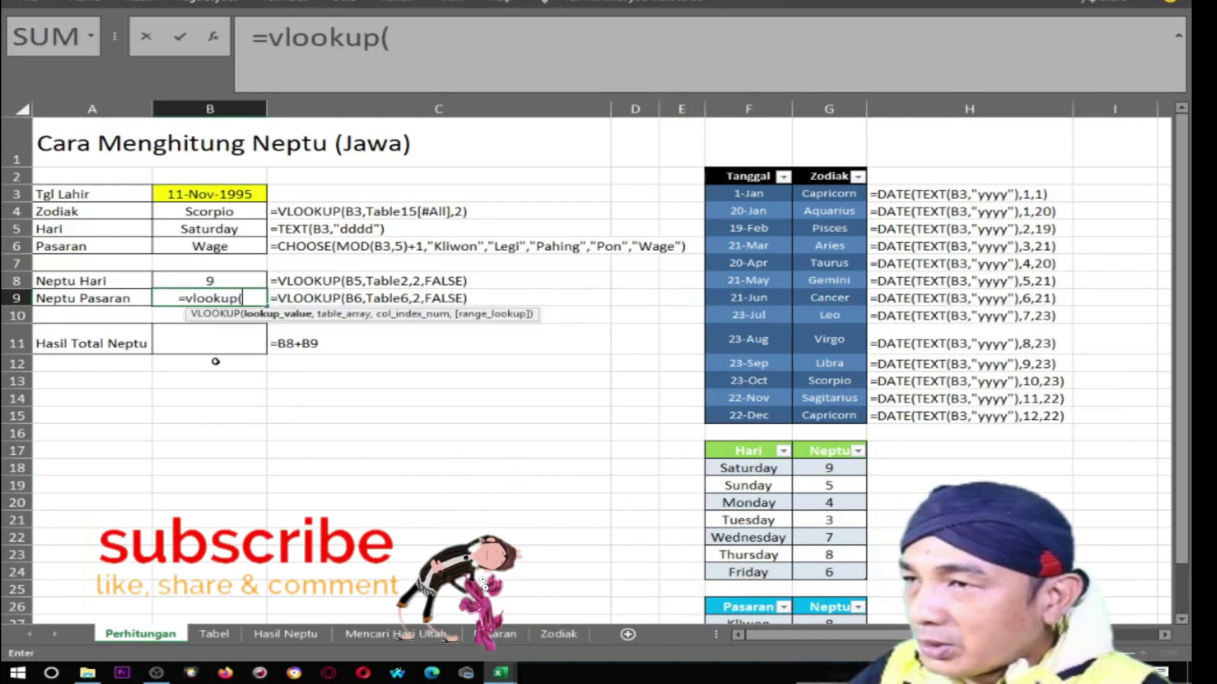
pyautogui.write('b6')
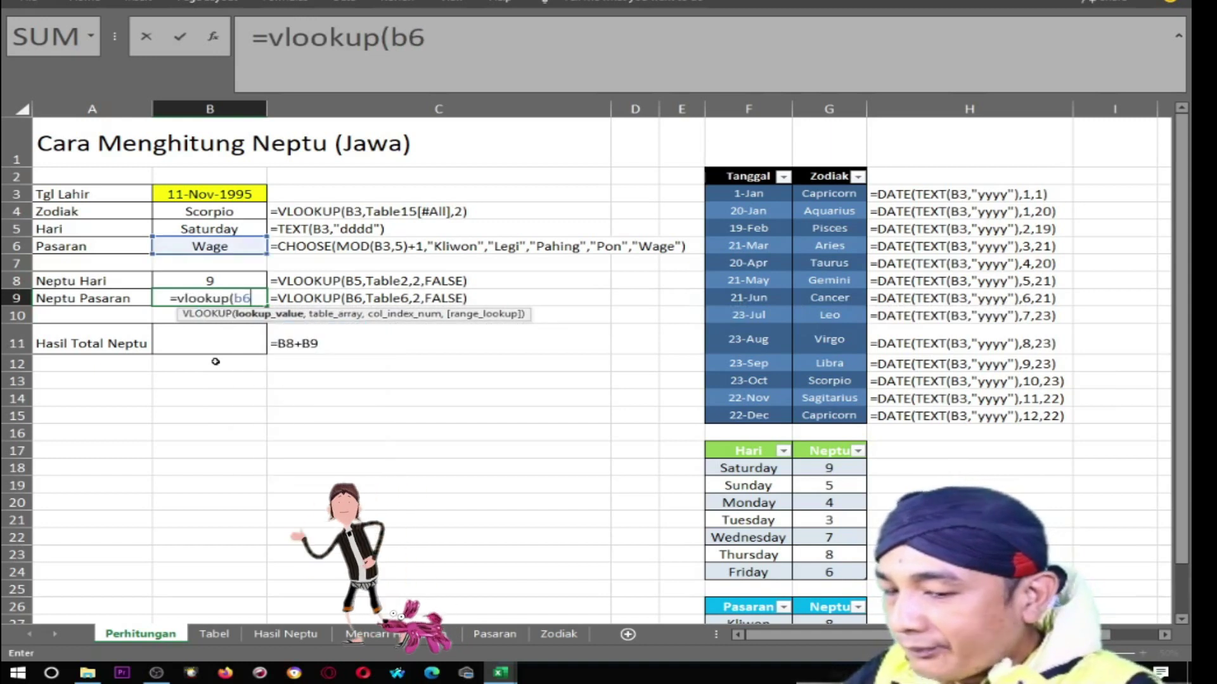
pyautogui.write(',')
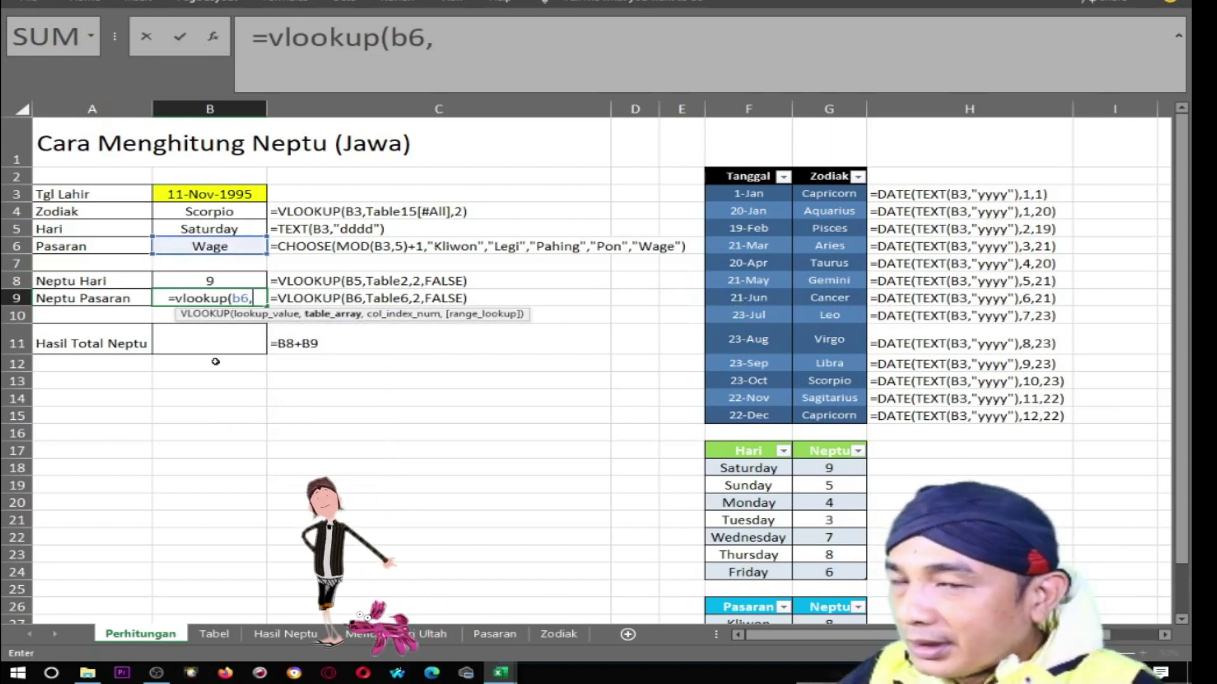
pyautogui.moveTo(748, 607)
pyautogui.mouseDown()
pyautogui.moveTo(813, 659)
pyautogui.moveTo(828, 591)
pyautogui.mouseUp()
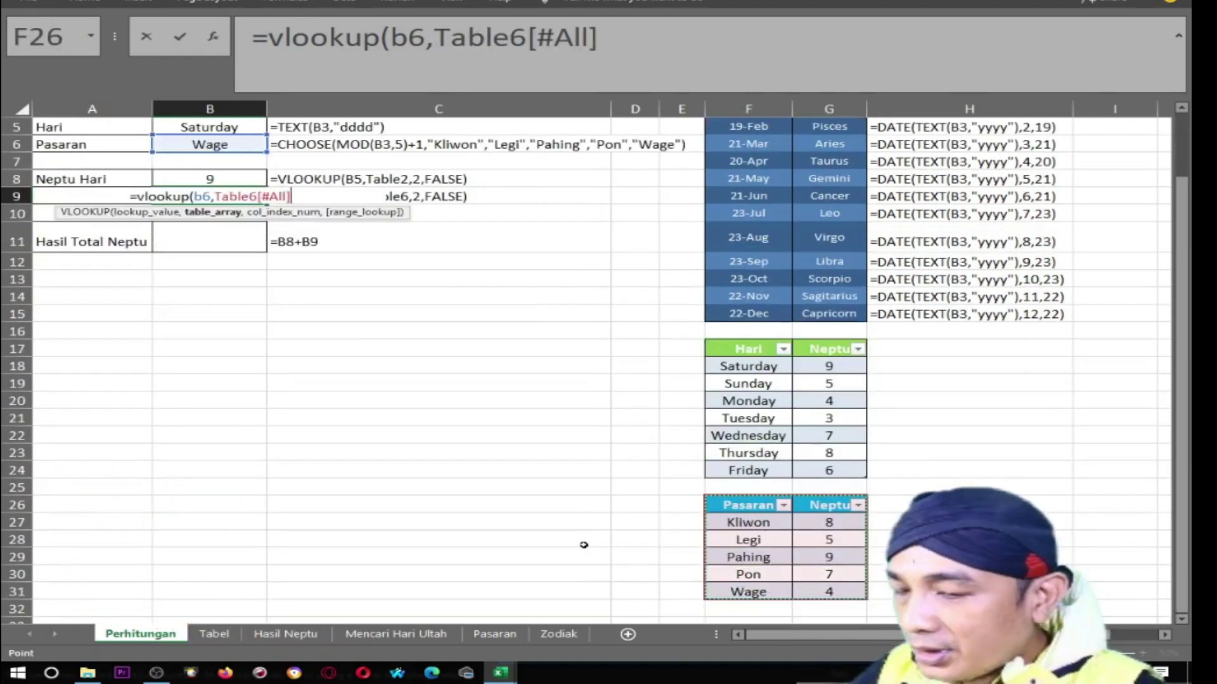
pyautogui.write(',2')
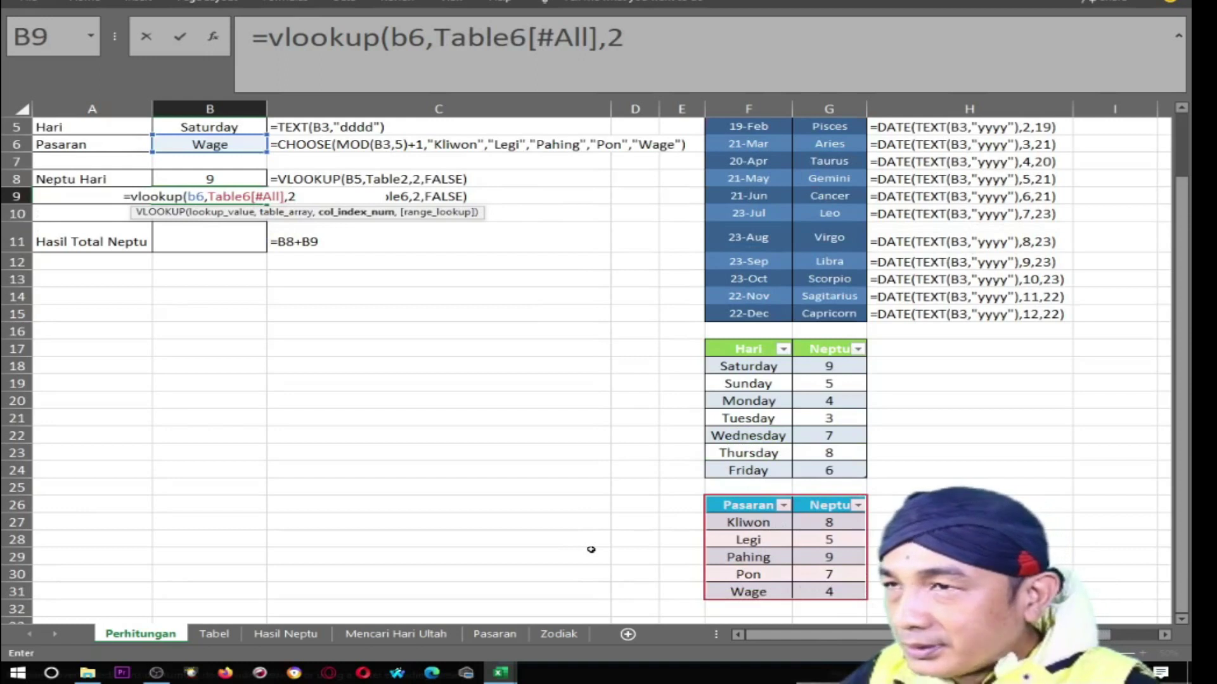
pyautogui.write(',fa')
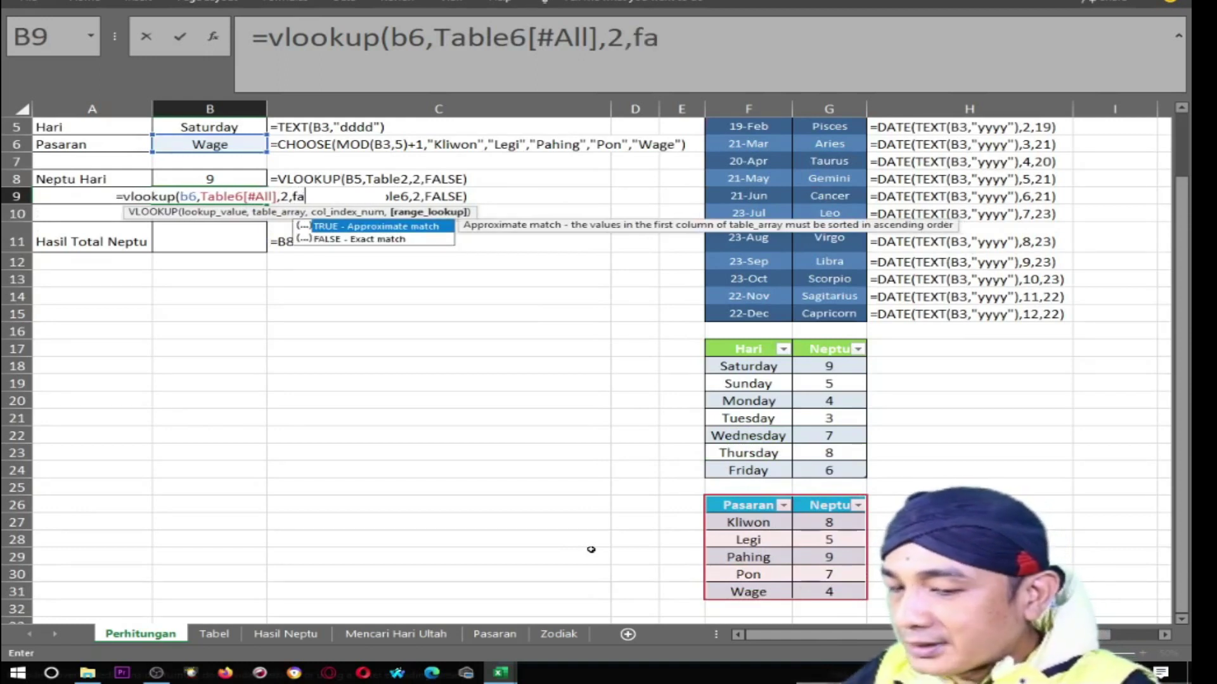
pyautogui.write('lse)')
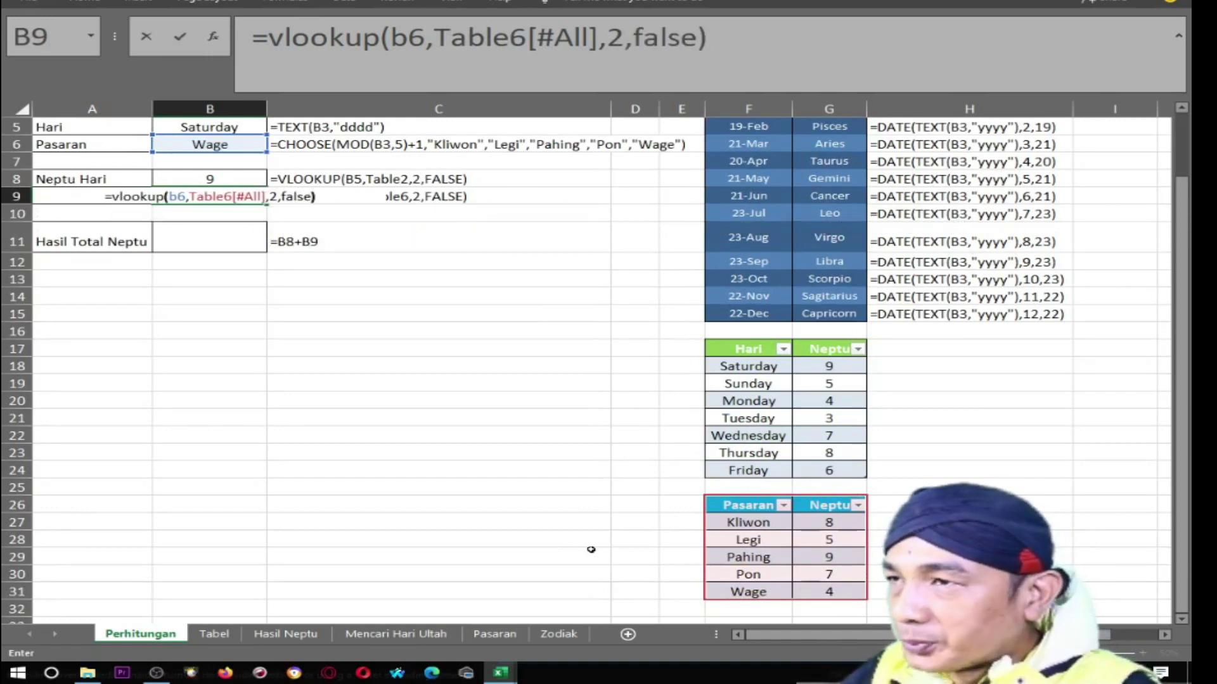
pyautogui.press('Return')
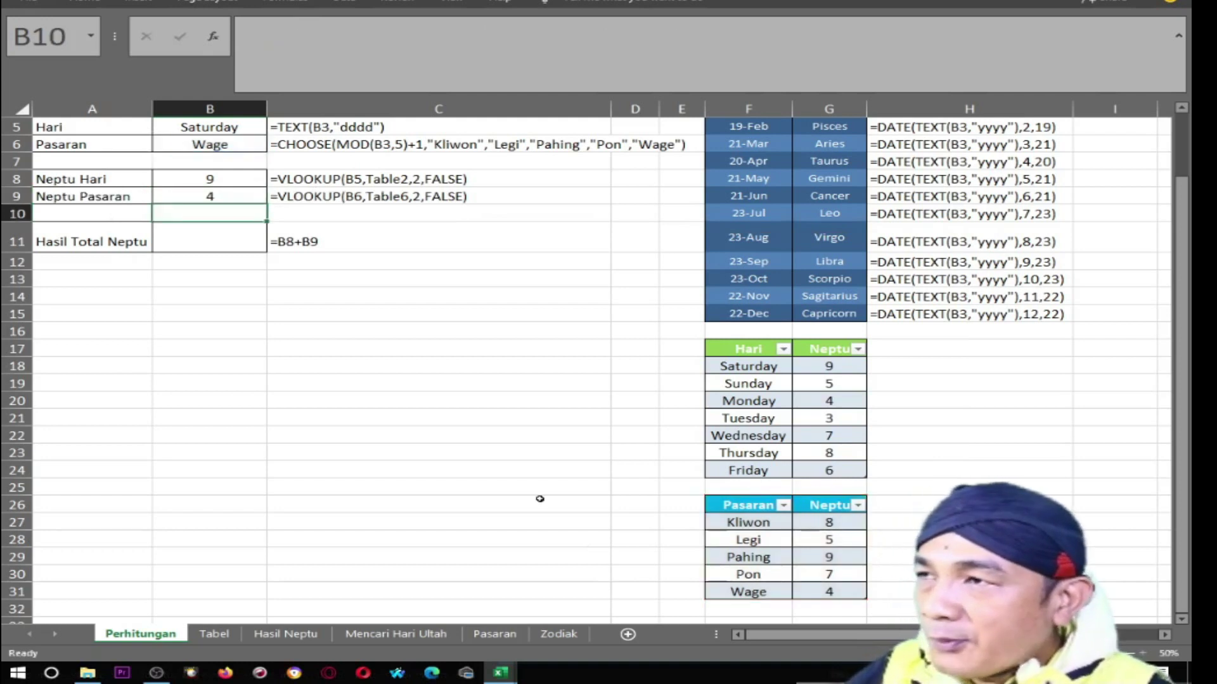
# - Check B9's 4 against Wage in the Pasaran table and review both neptu lookup formulas
pyautogui.click(195, 145)
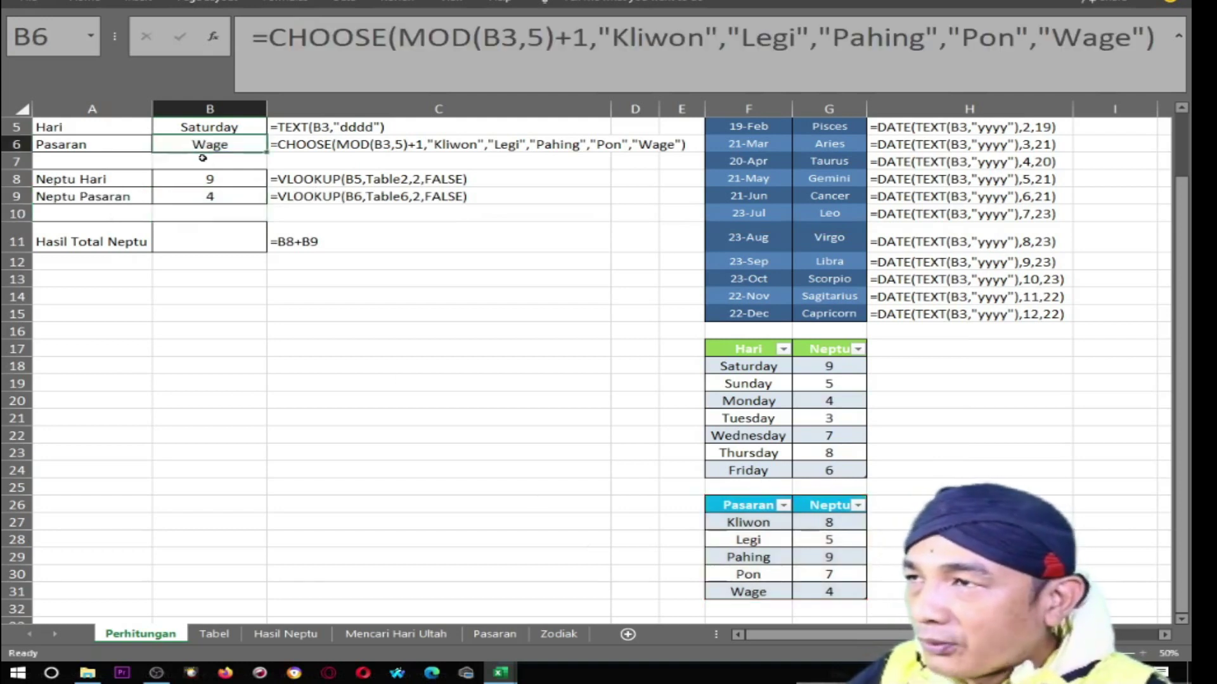
pyautogui.click(217, 202)
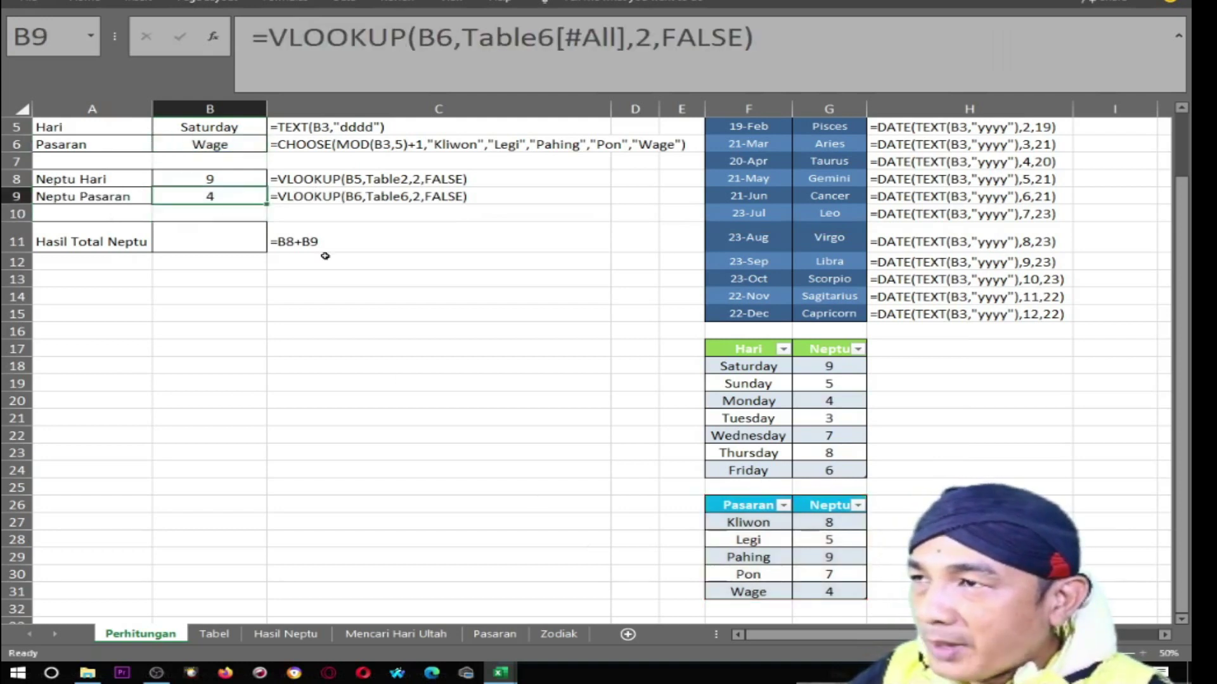
pyautogui.click(750, 593)
pyautogui.click(828, 591)
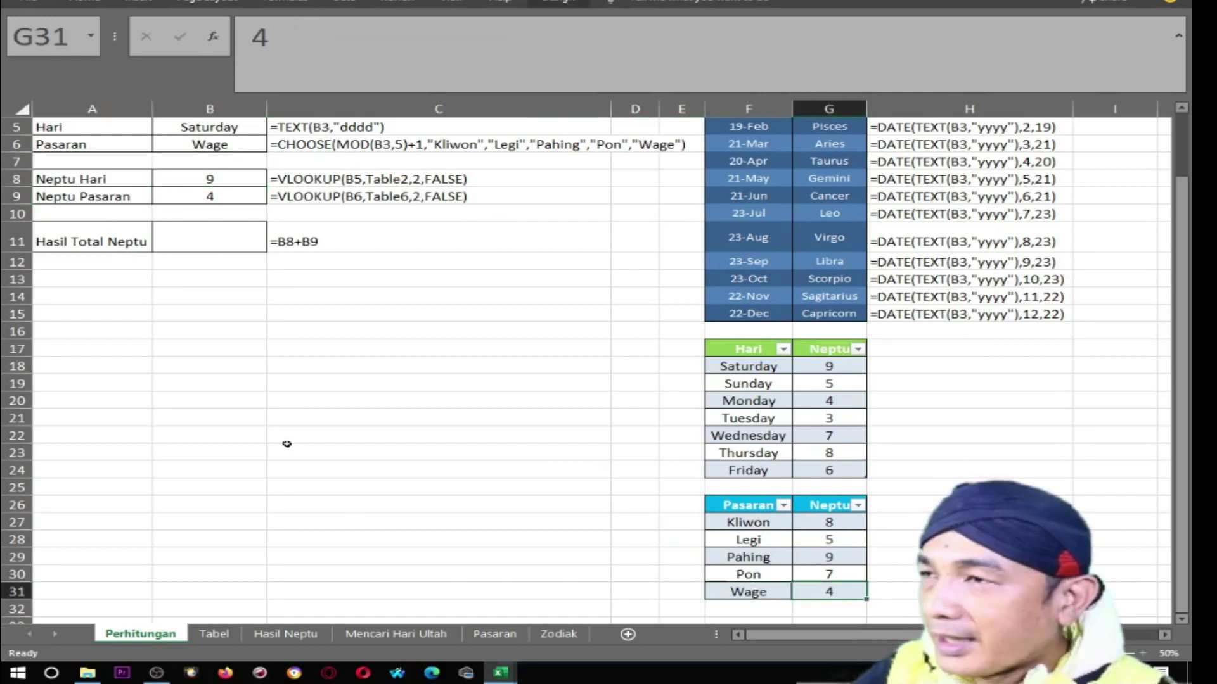
pyautogui.click(218, 239)
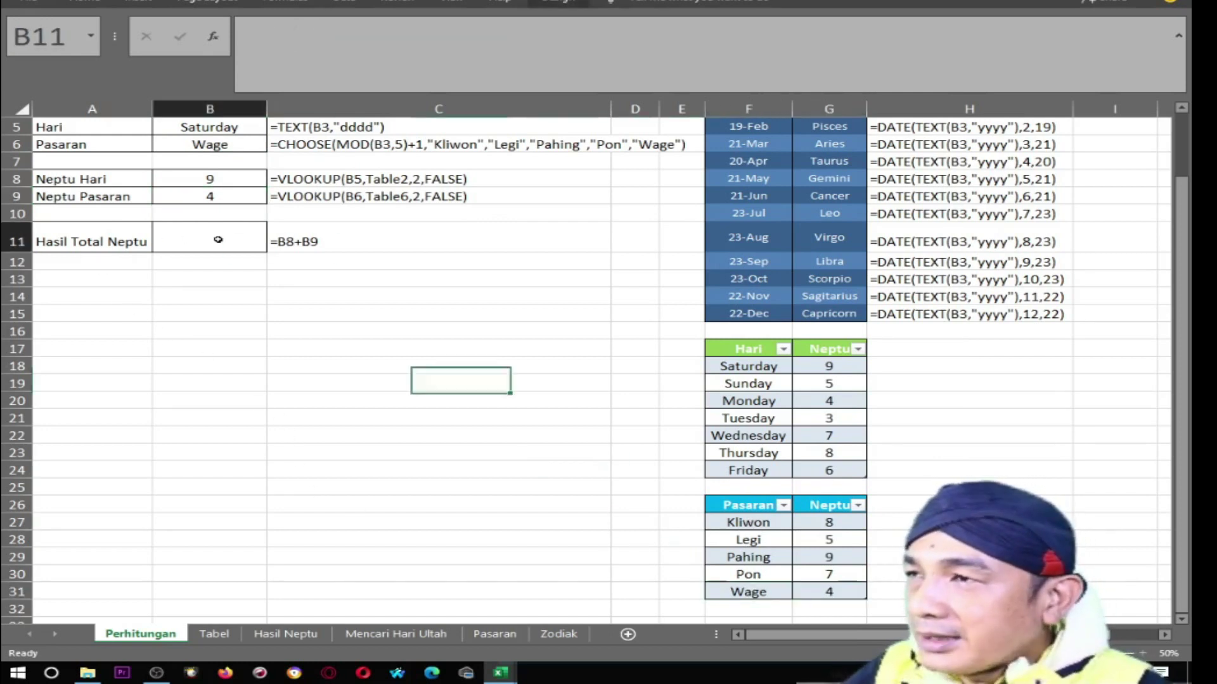
pyautogui.click(219, 177)
pyautogui.click(220, 194)
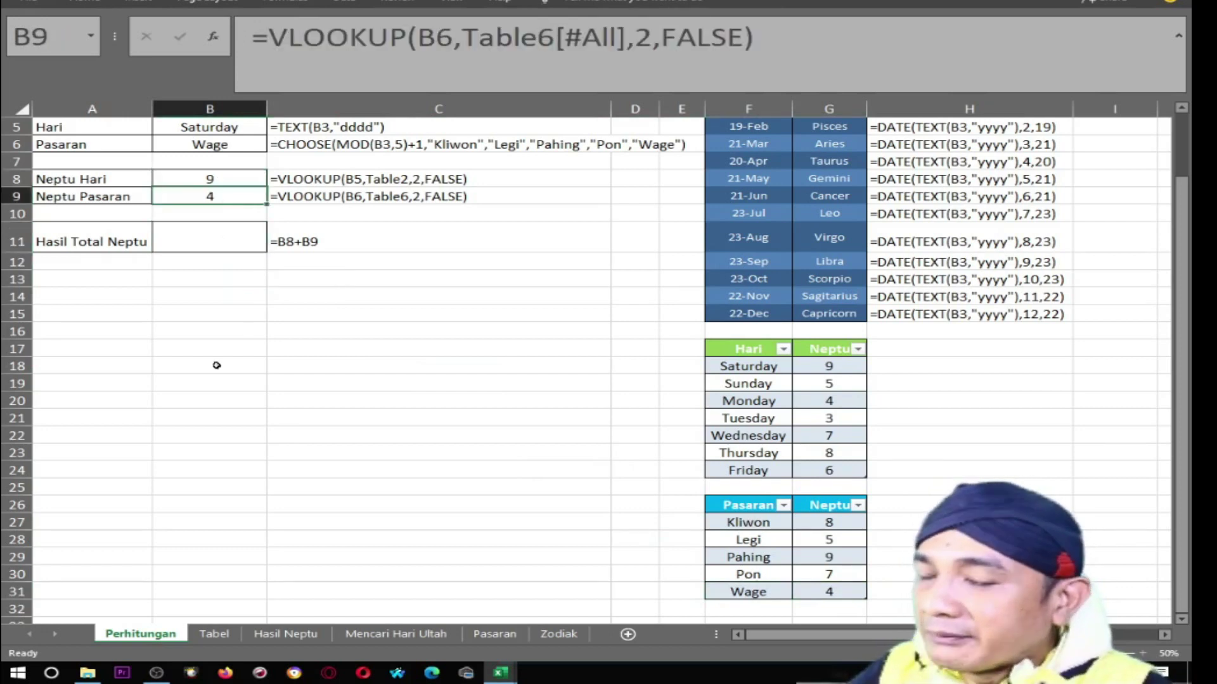
# - Enter =B8+B9 in B11 so Hasil Total Neptu shows 13
pyautogui.click(216, 234)
pyautogui.write('=')
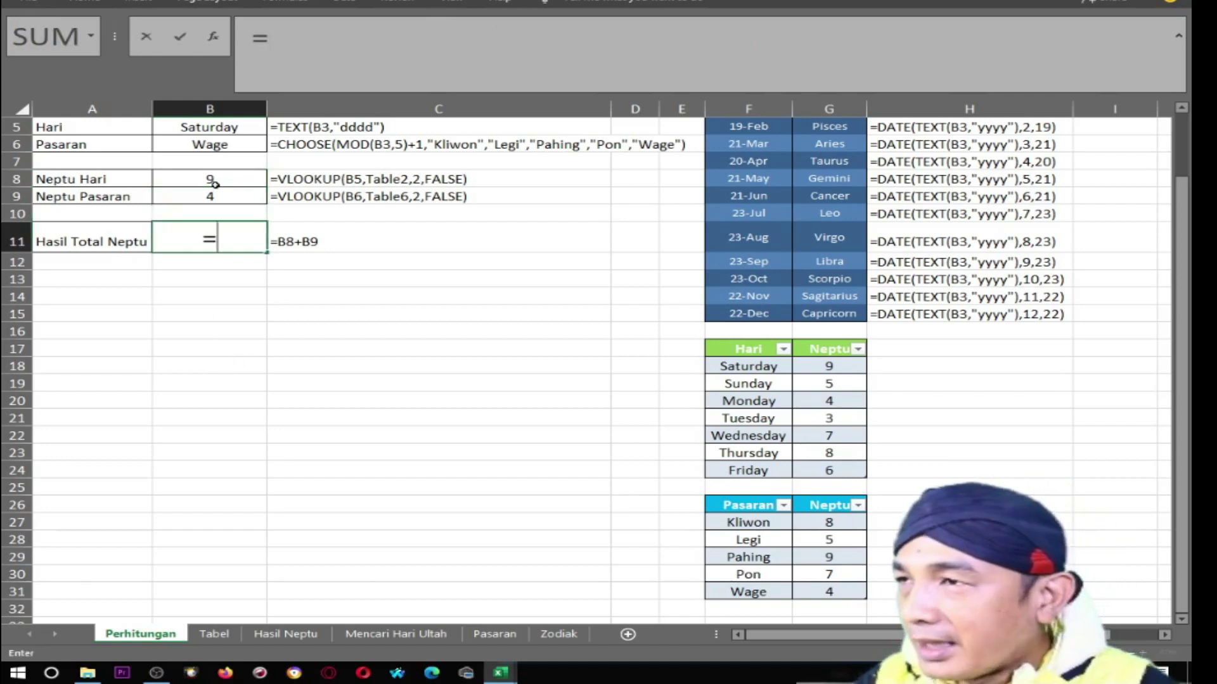
pyautogui.click(214, 183)
pyautogui.write('+')
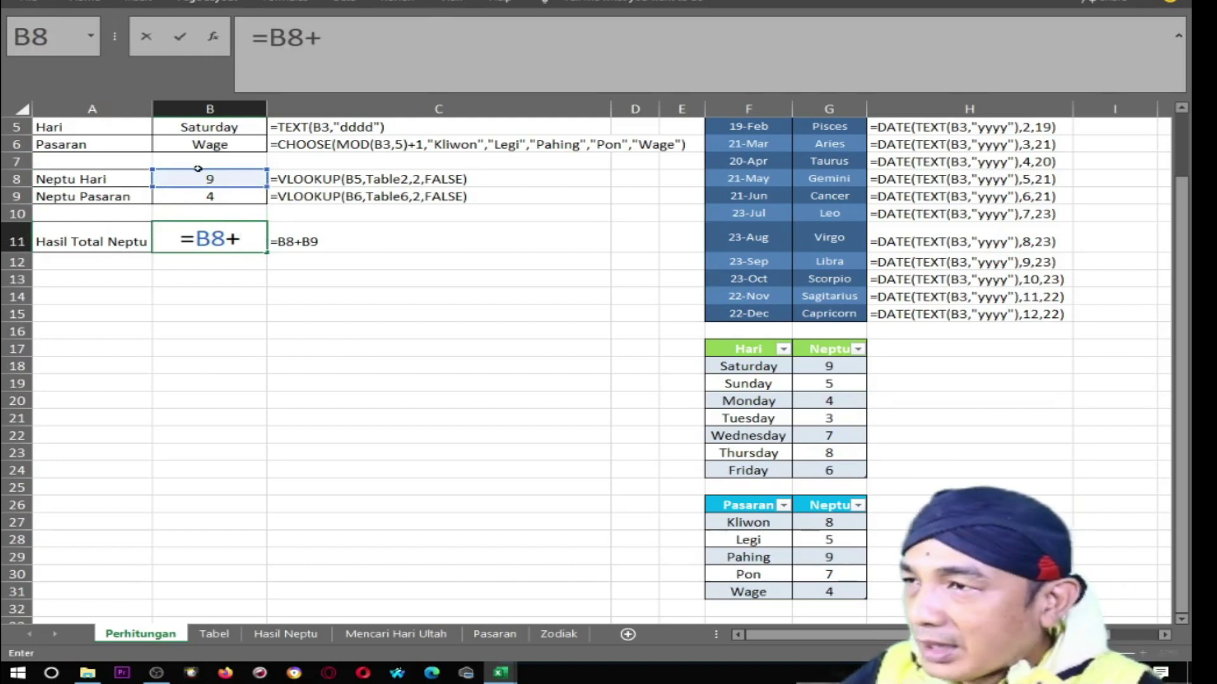
pyautogui.click(225, 196)
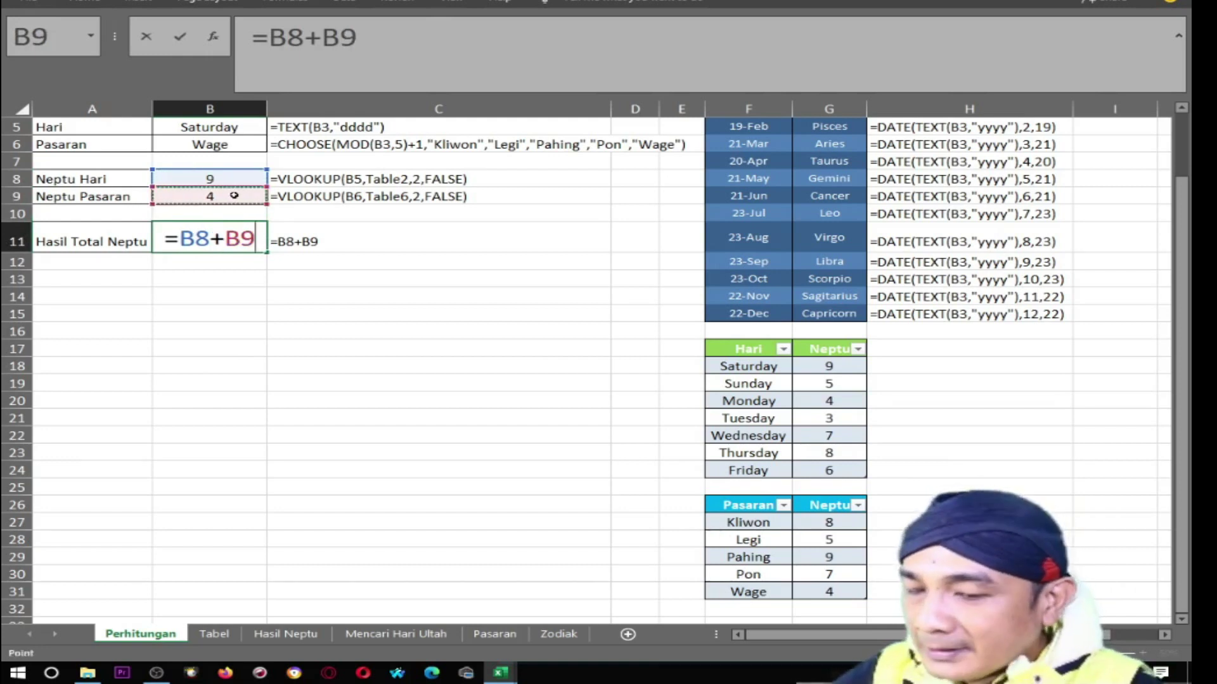
pyautogui.press('Return')
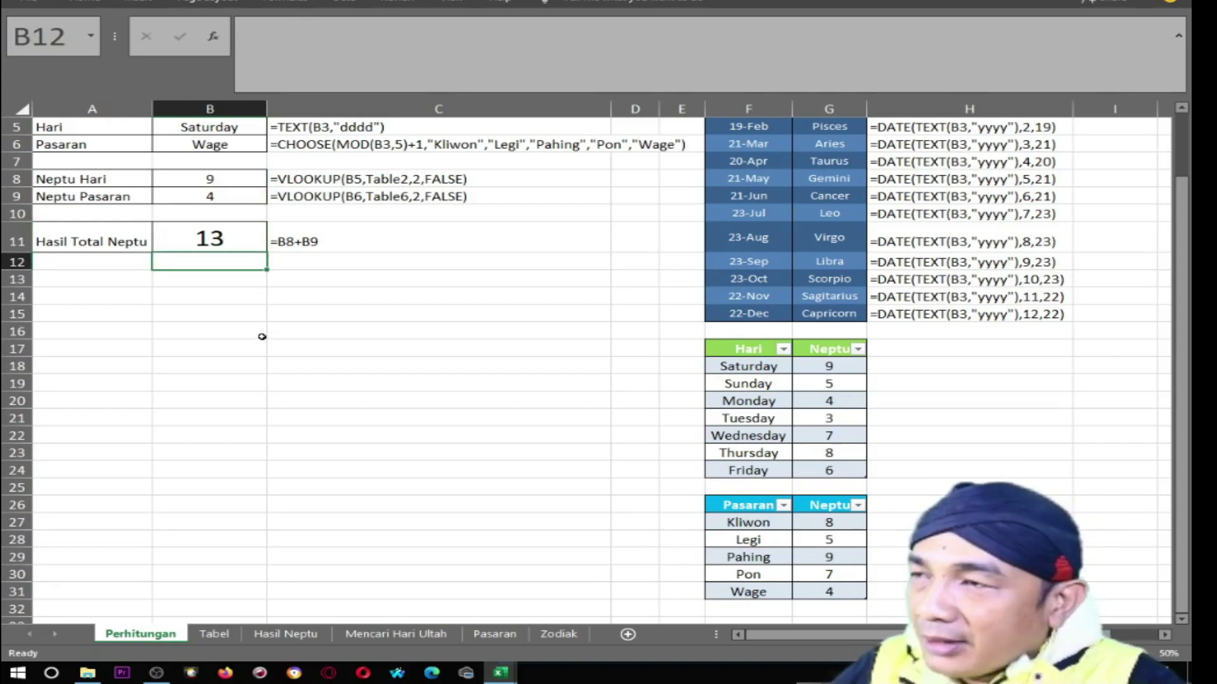
# - Type the heading Cowok in B2
pyautogui.click(219, 233)
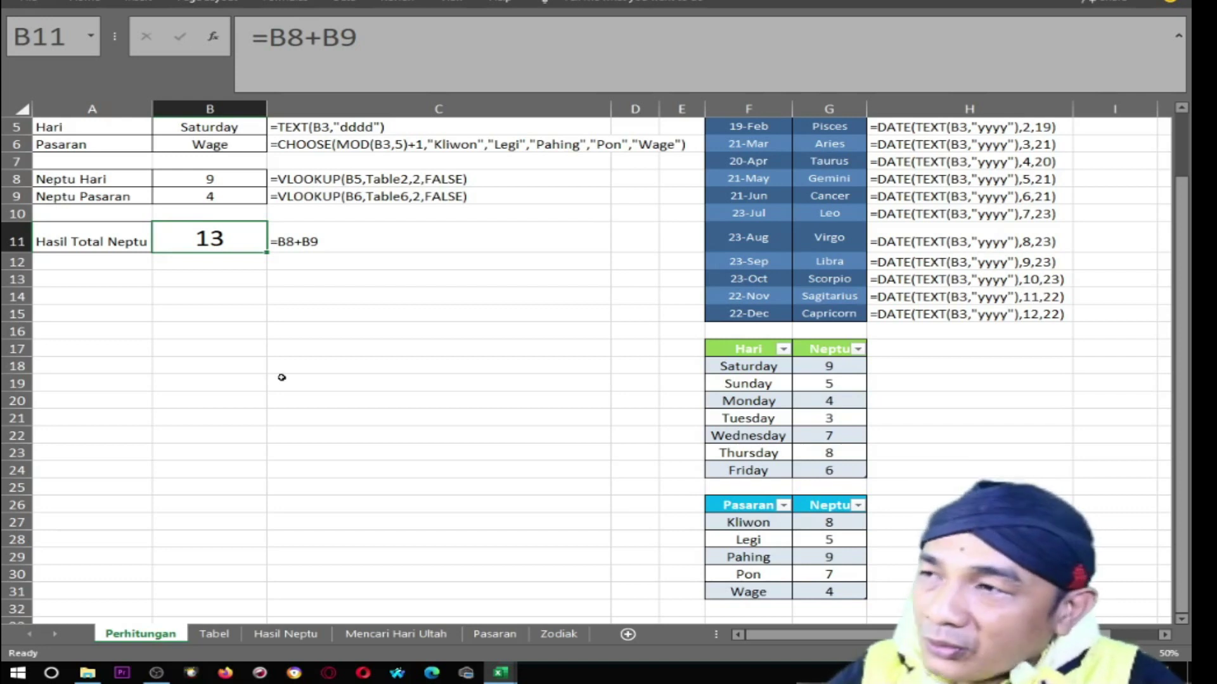
pyautogui.scroll(2, 253, 337)
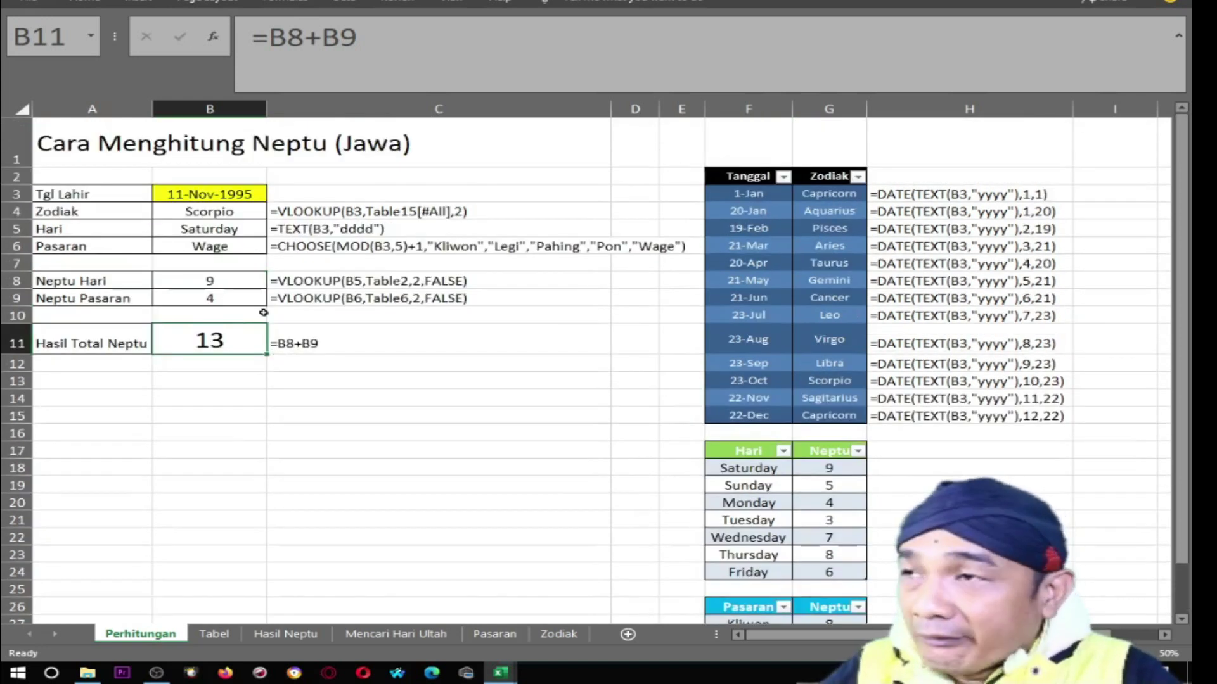
pyautogui.click(235, 176)
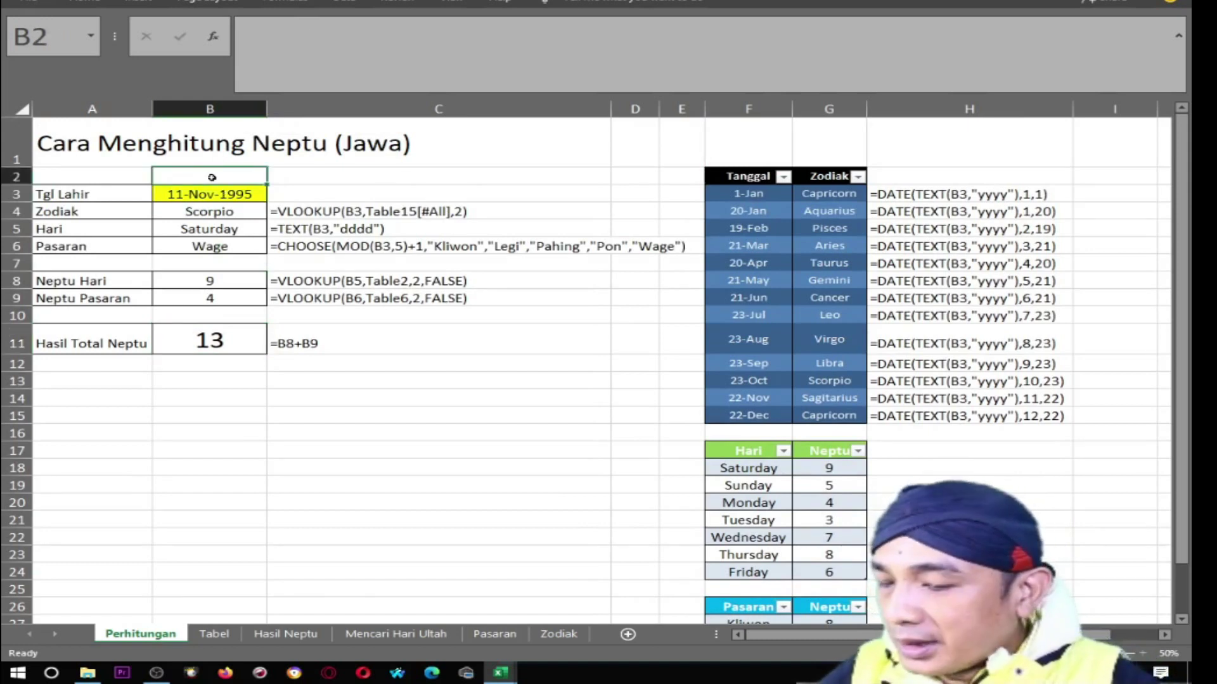
pyautogui.write('Co')
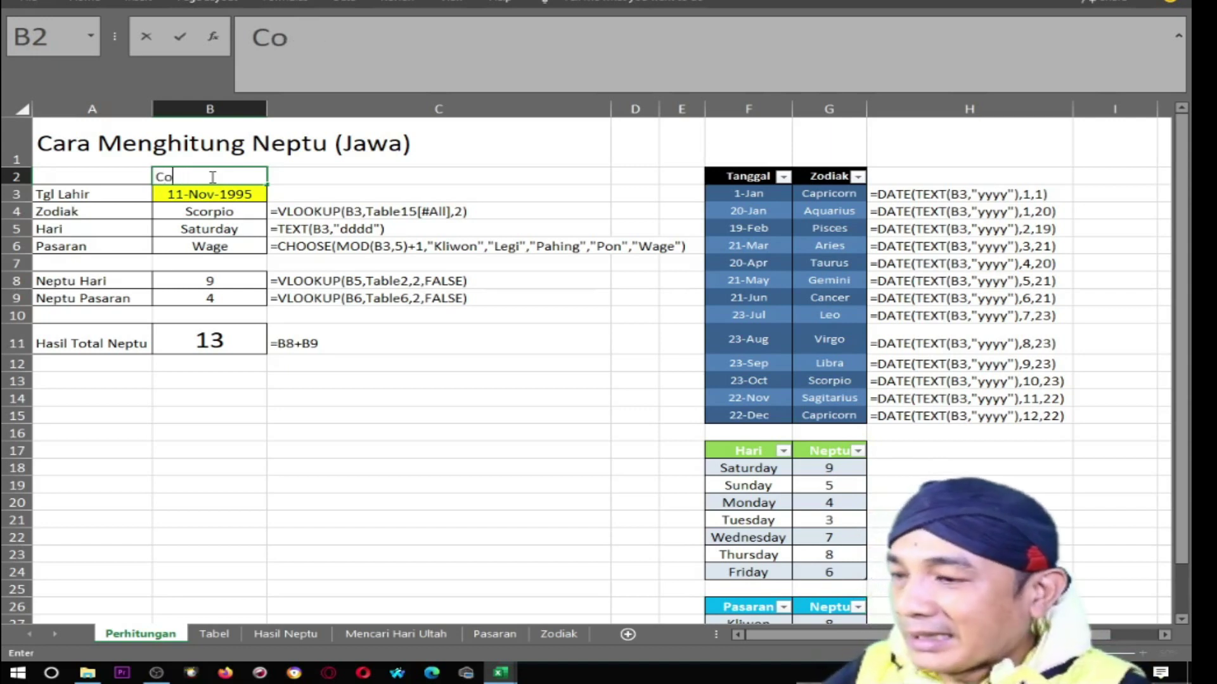
pyautogui.write('wok')
pyautogui.press('Return')
# - Clear the formula notes from column C, C3 down to row 15
pyautogui.click(212, 178)
pyautogui.press('Right')
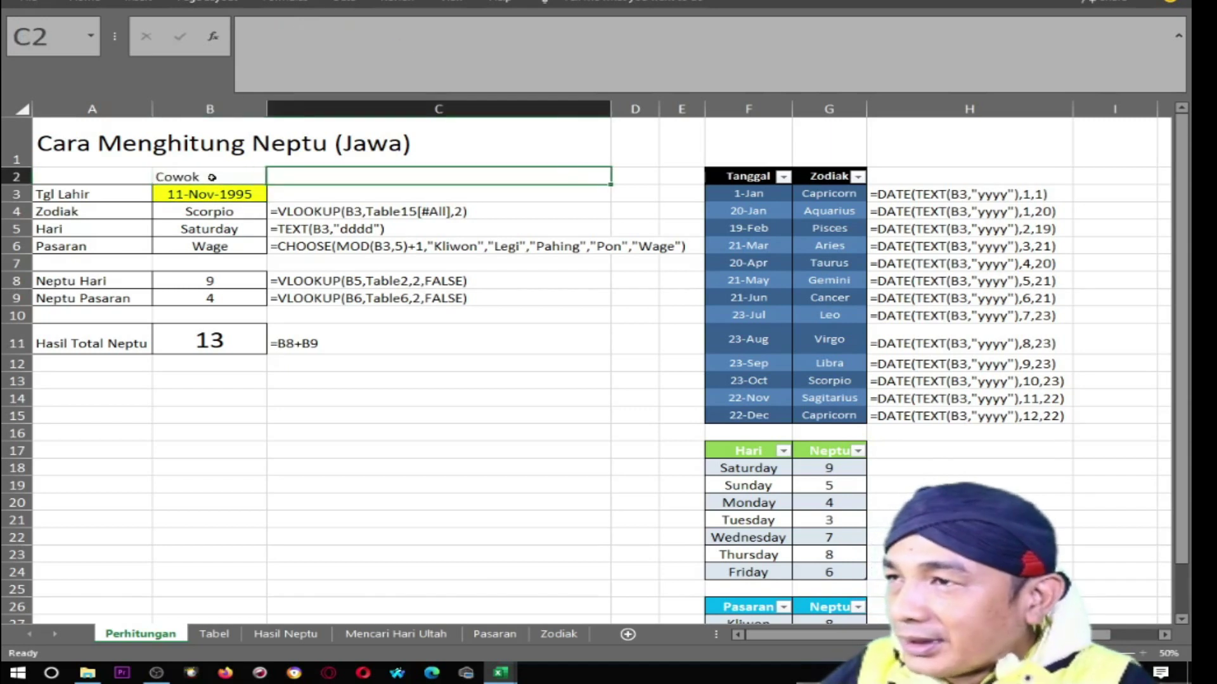
pyautogui.press('Down')
pyautogui.hotkey('shift', 'Down')
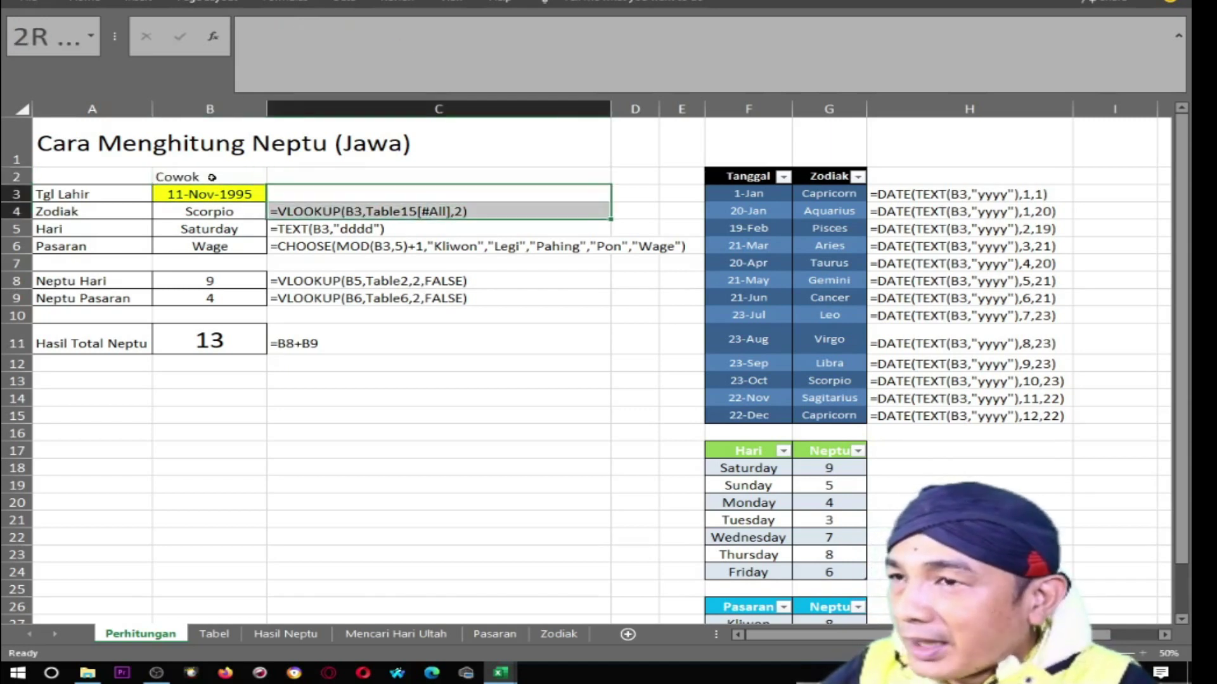
pyautogui.hotkey('shift', 'Down')
pyautogui.hotkey('shift', 'Down')
pyautogui.hotkey('shift', 'Down')
pyautogui.hotkey('shift', 'Down')
pyautogui.hotkey('shift', 'Down')
pyautogui.hotkey('shift', 'Down')
pyautogui.press('F2')
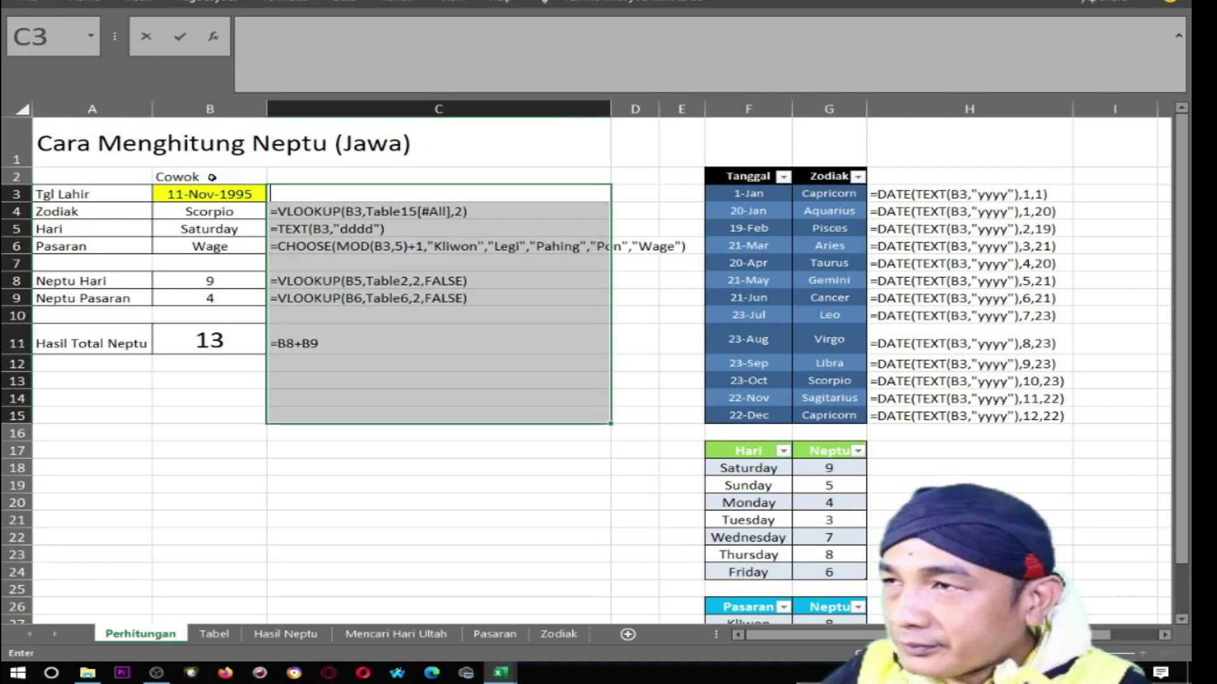
pyautogui.press('Return')
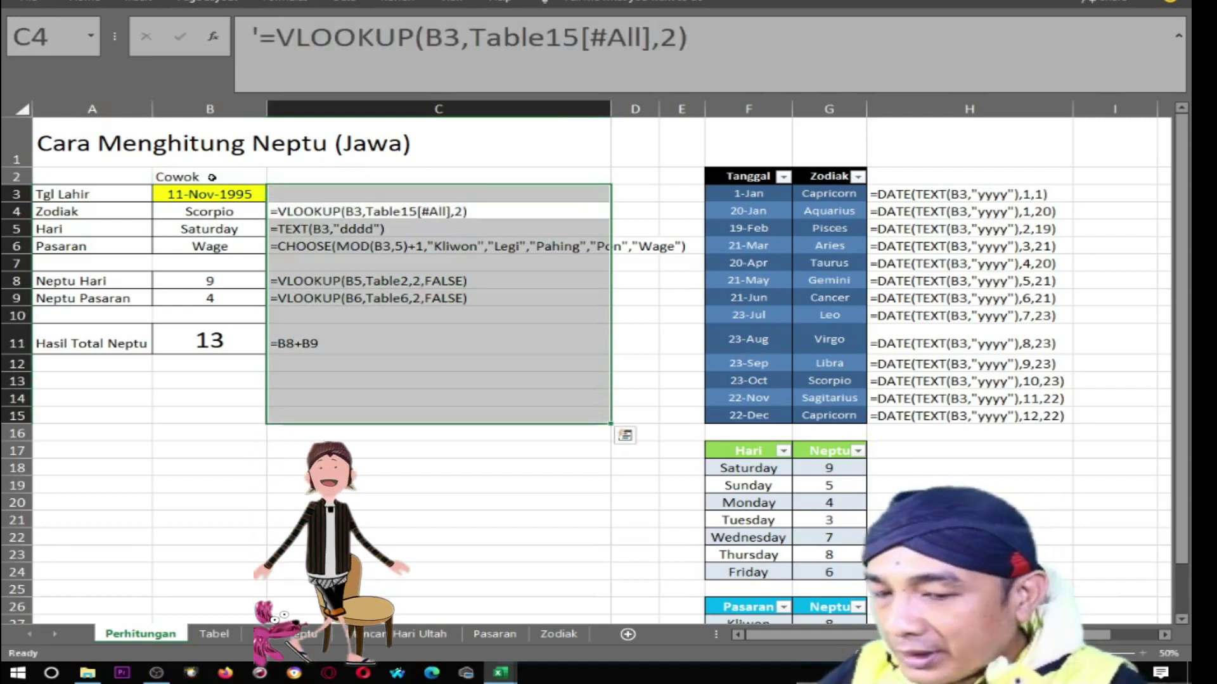
pyautogui.press('Delete')
# - Type the heading Cewek in C2
pyautogui.press('Up')
pyautogui.press('Up')
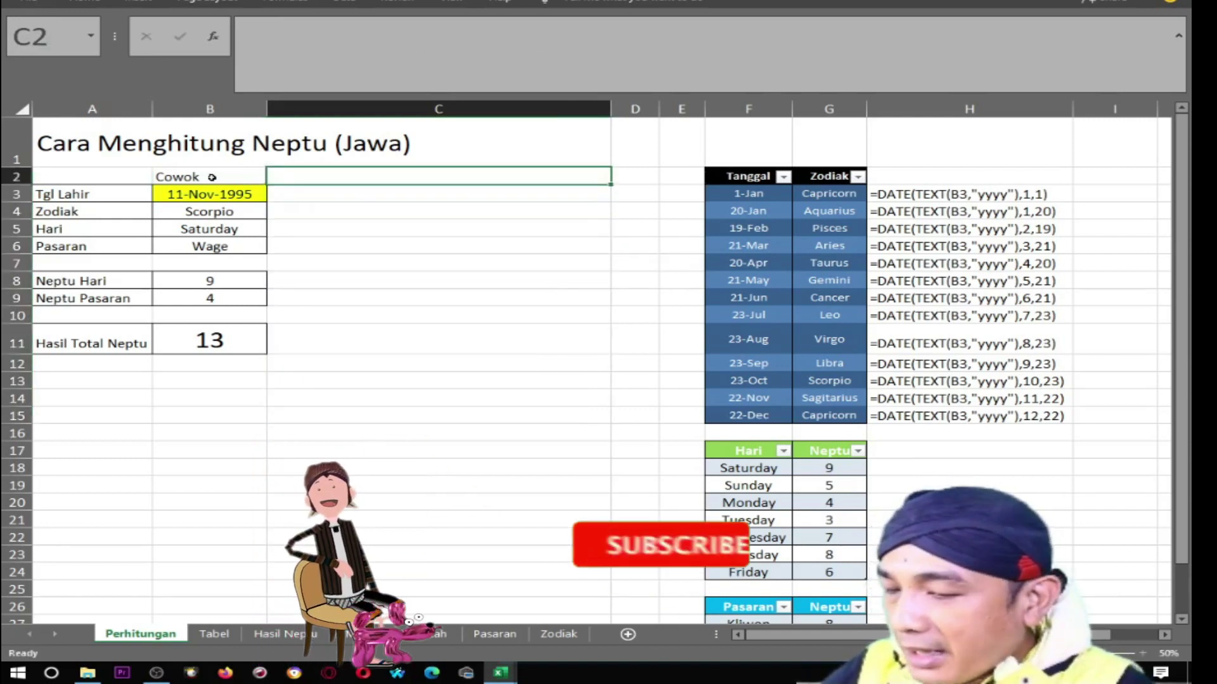
pyautogui.write('Cewek')
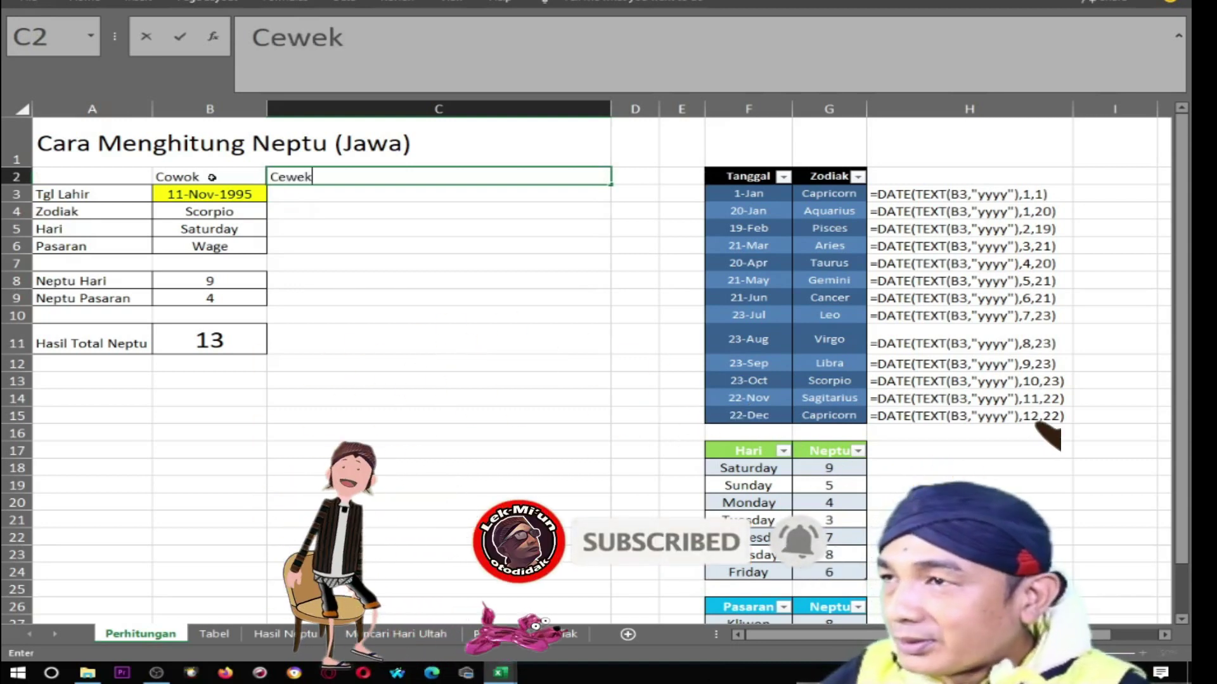
pyautogui.press('Return')
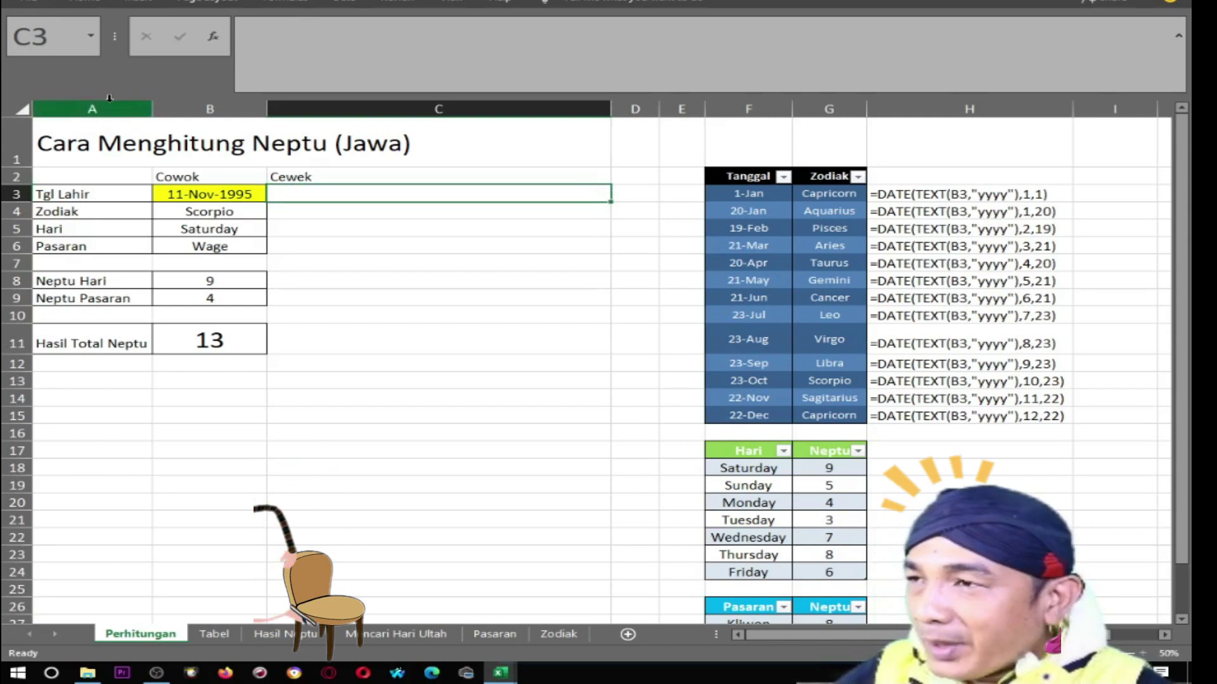
# - Copy B3:B11 from the Cowok column and paste it at C3 under Cewek
pyautogui.moveTo(197, 193); pyautogui.dragTo(206, 345)
pyautogui.hotkey('ctrl', 'c')
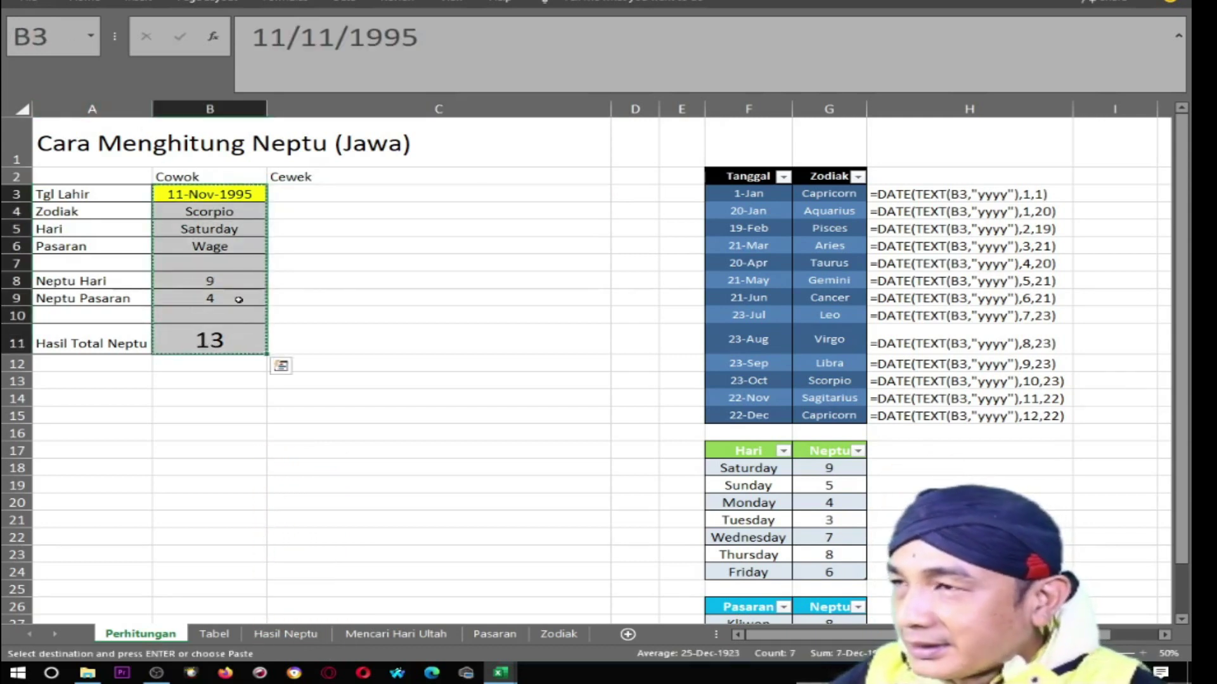
pyautogui.moveTo(350, 194); pyautogui.dragTo(360, 233)
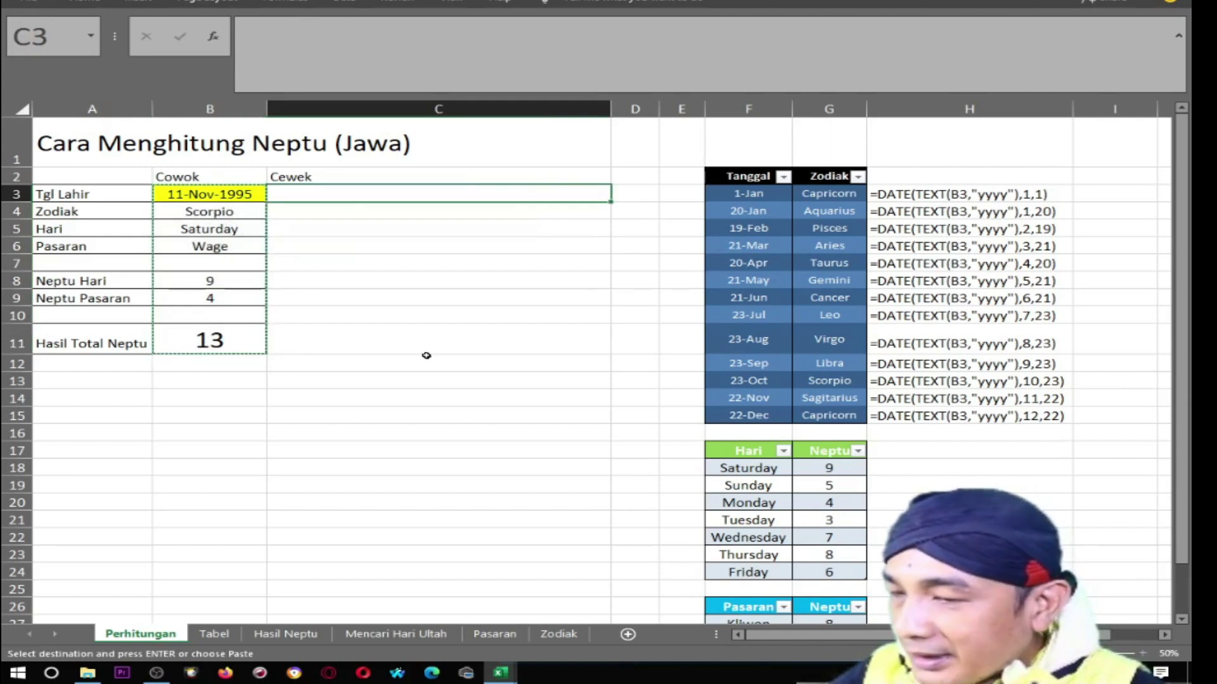
pyautogui.hotkey('ctrl', 'v')
pyautogui.click(282, 178)
pyautogui.click(221, 179)
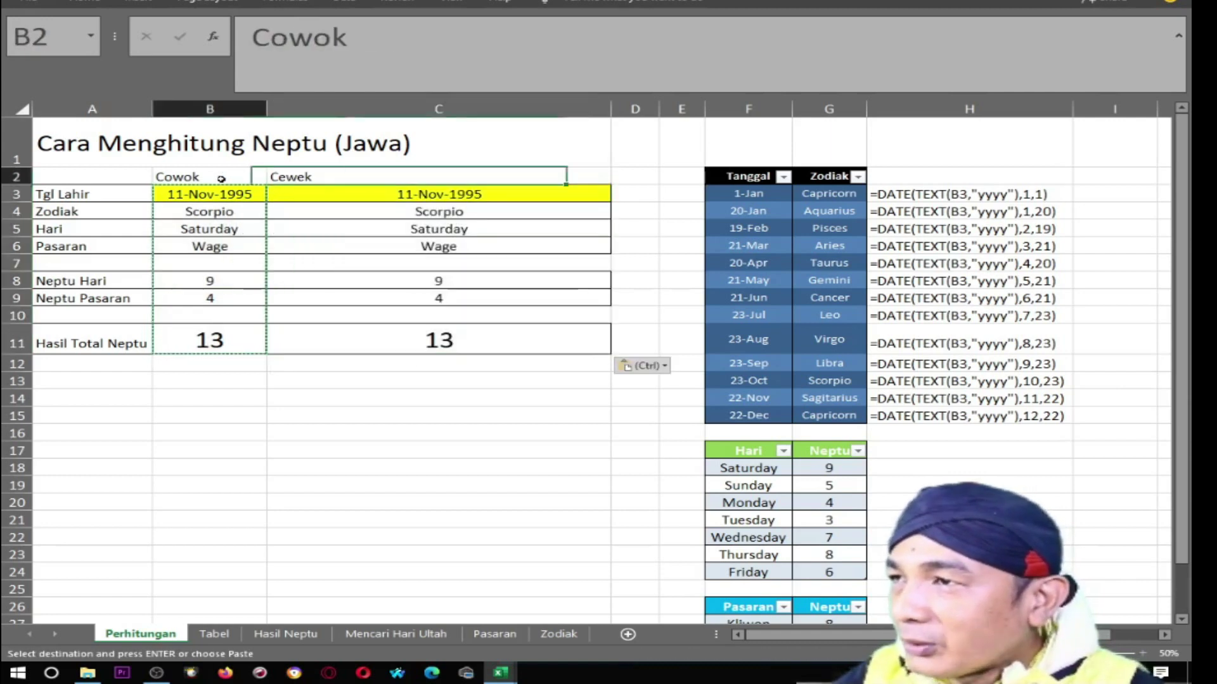
pyautogui.click(345, 180)
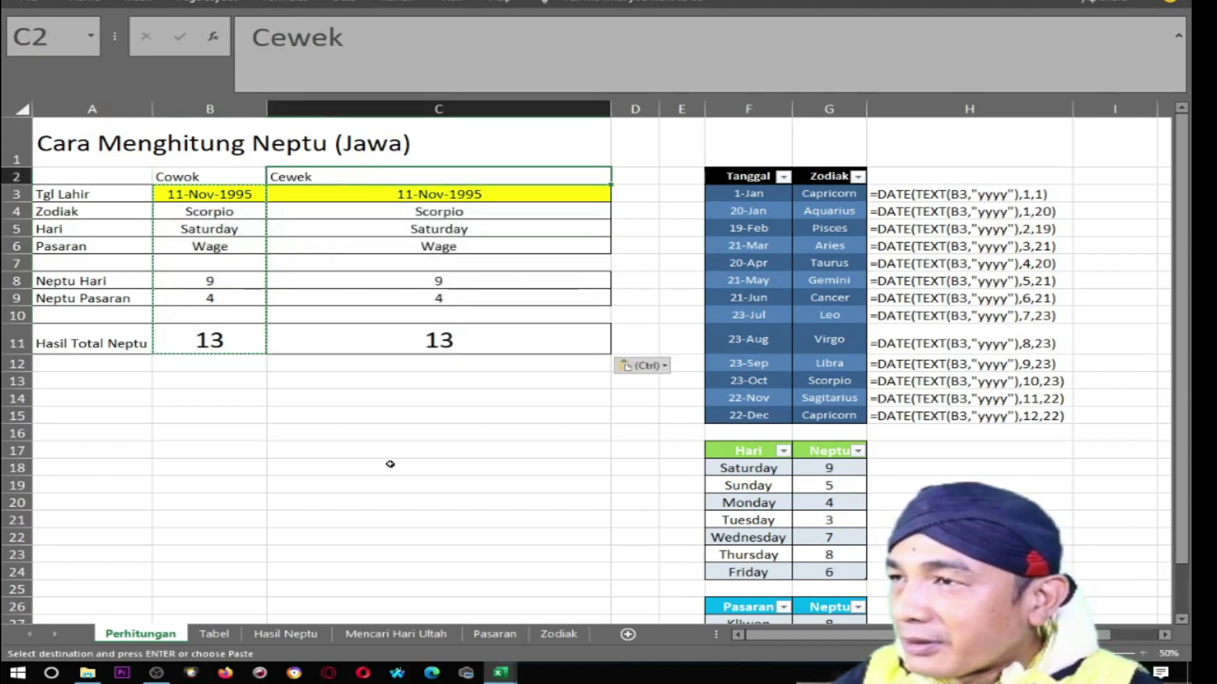
pyautogui.click(282, 415)
pyautogui.click(196, 492)
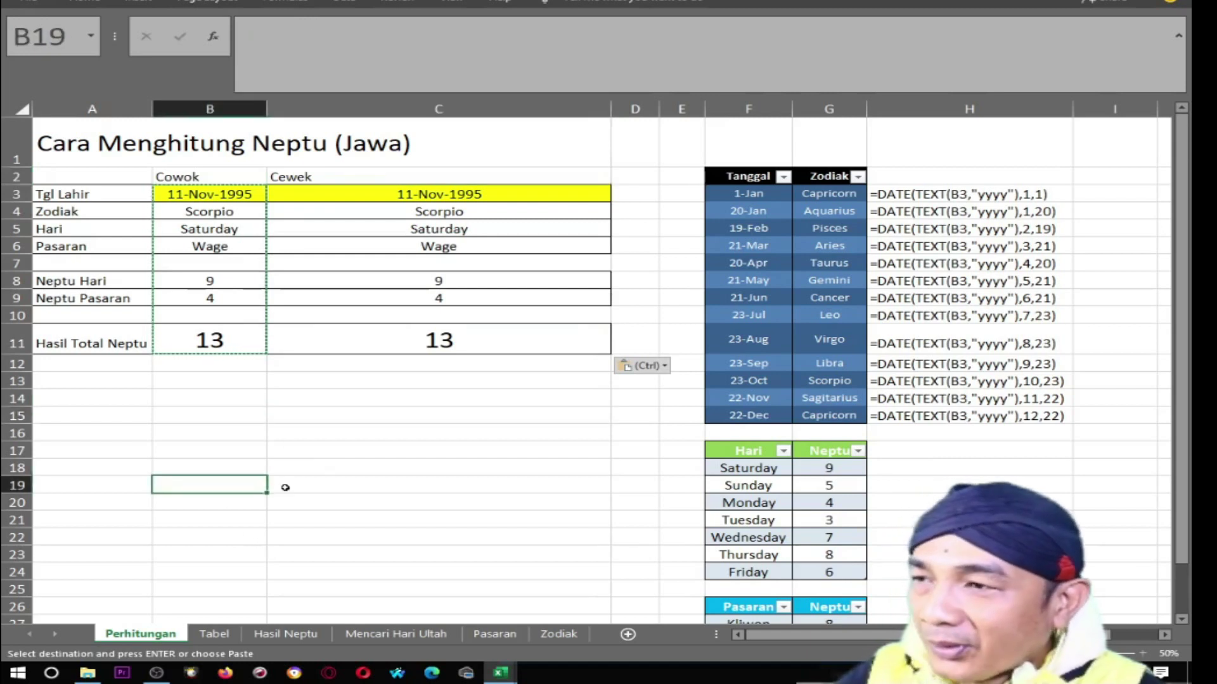